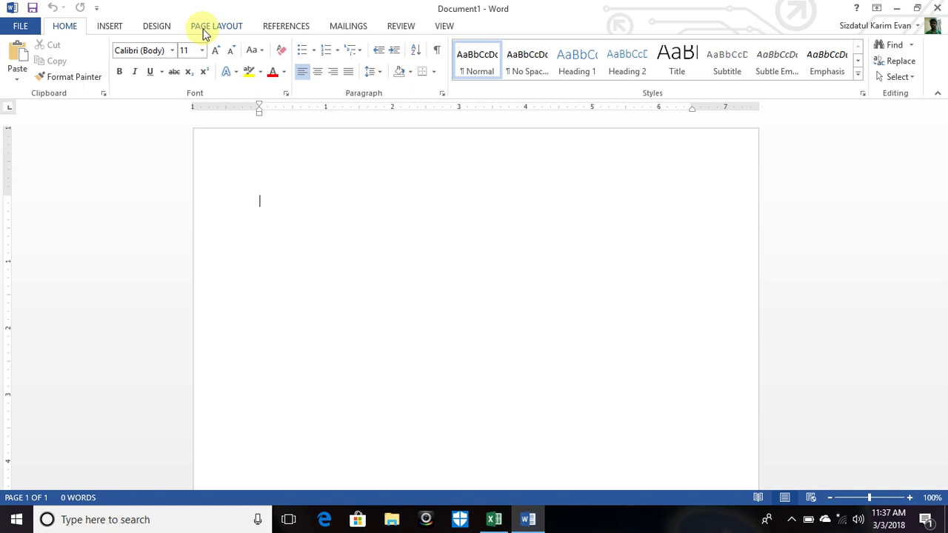
# Show the Page Layout tab's page setup, indent and spacing options for the blank document
pyautogui.rightClick(204, 33)
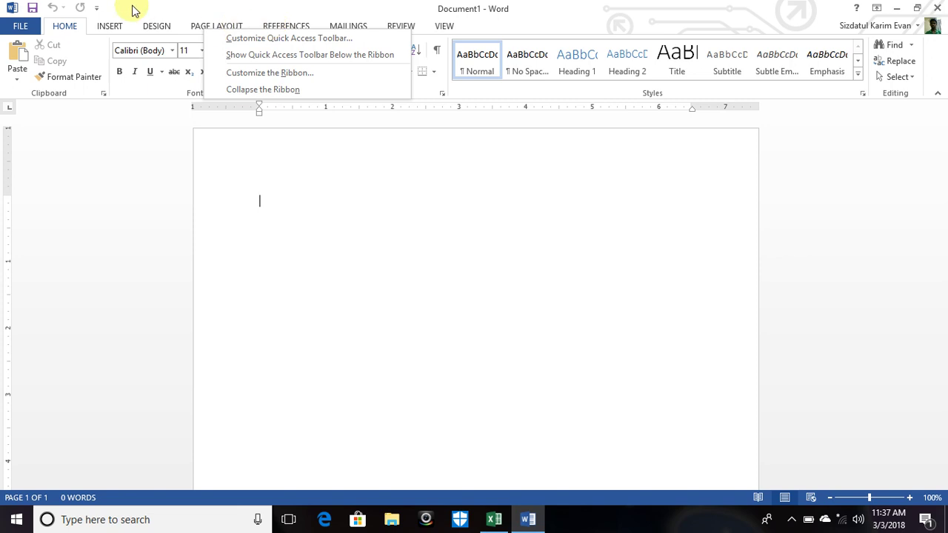
pyautogui.click(204, 30)
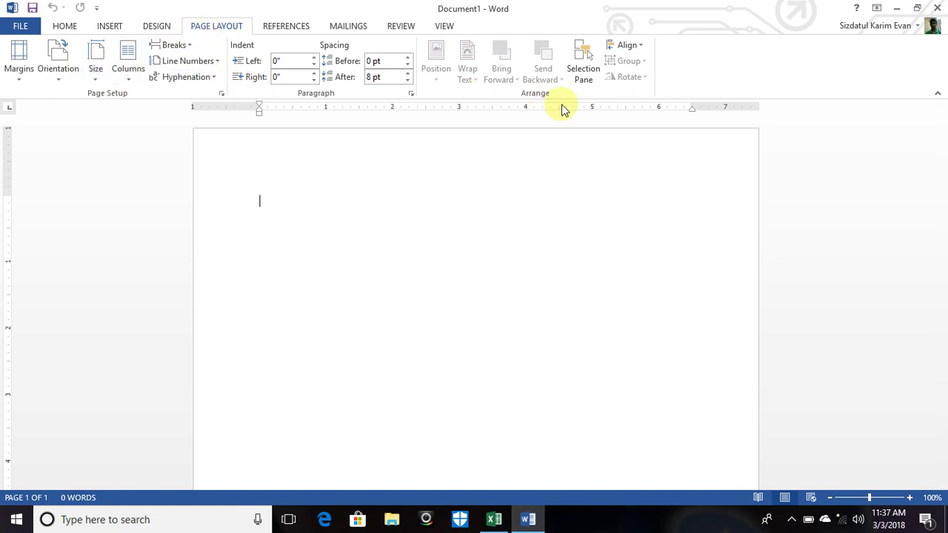
# Insert a Plain Number 2 page number centred at the top and type 'NSU Online system' beside it
pyautogui.click(114, 31)
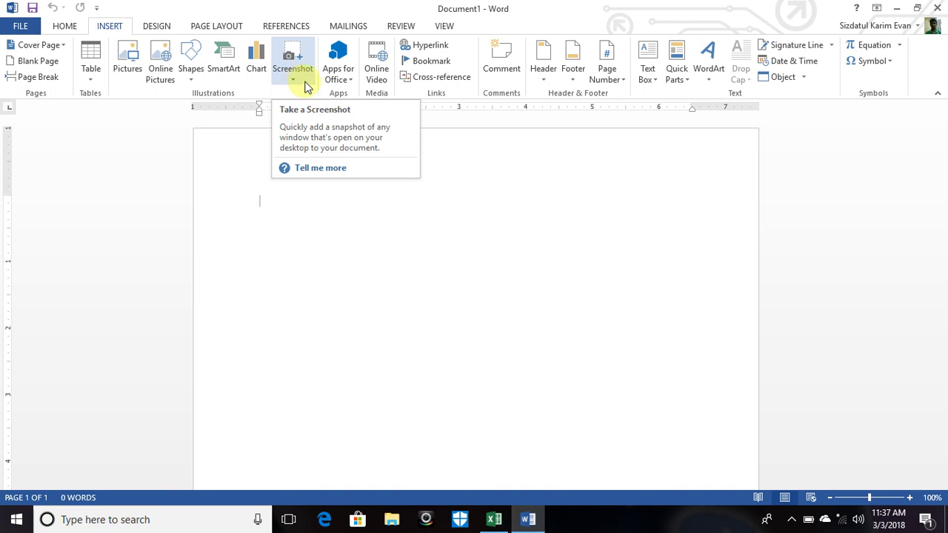
pyautogui.click(624, 87)
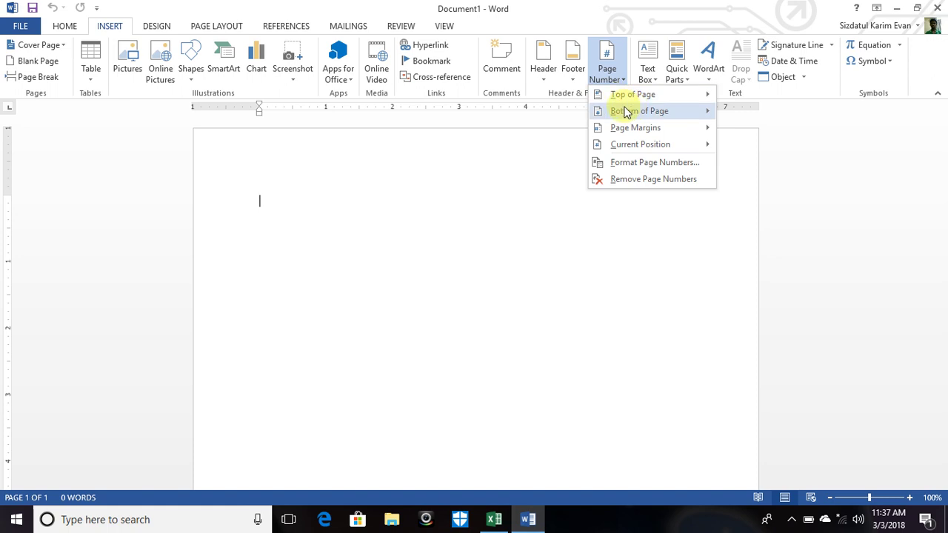
pyautogui.click(653, 113)
pyautogui.moveTo(633, 95)
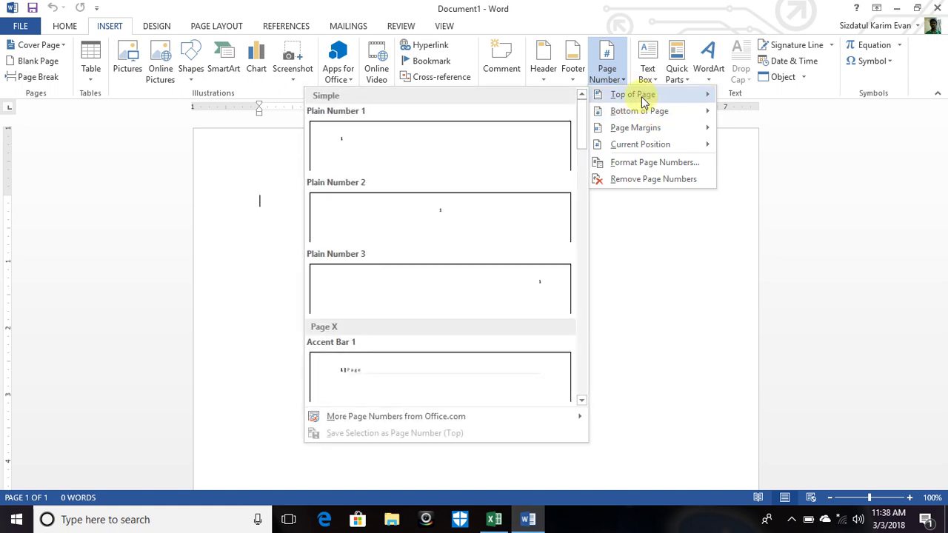
pyautogui.click(474, 219)
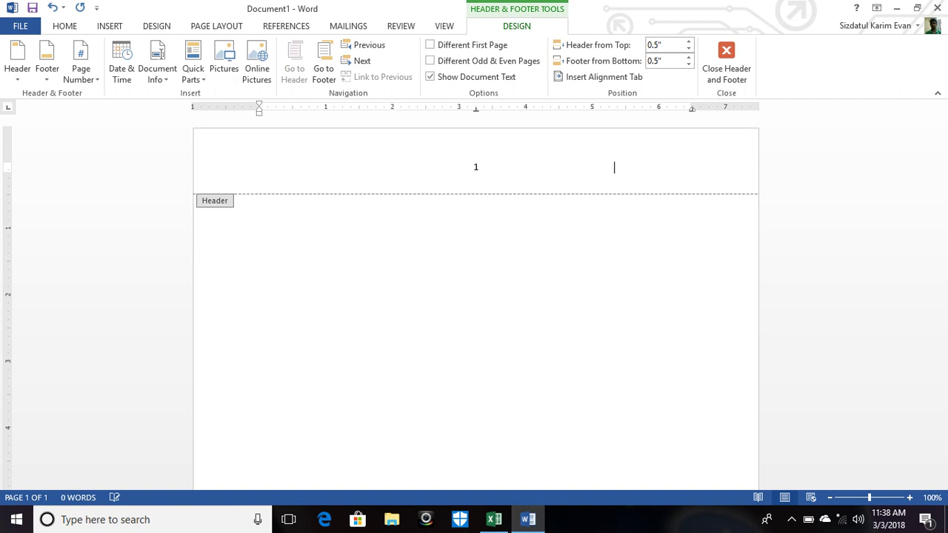
pyautogui.write('N')
pyautogui.write('SU ')
pyautogui.write('Online system')
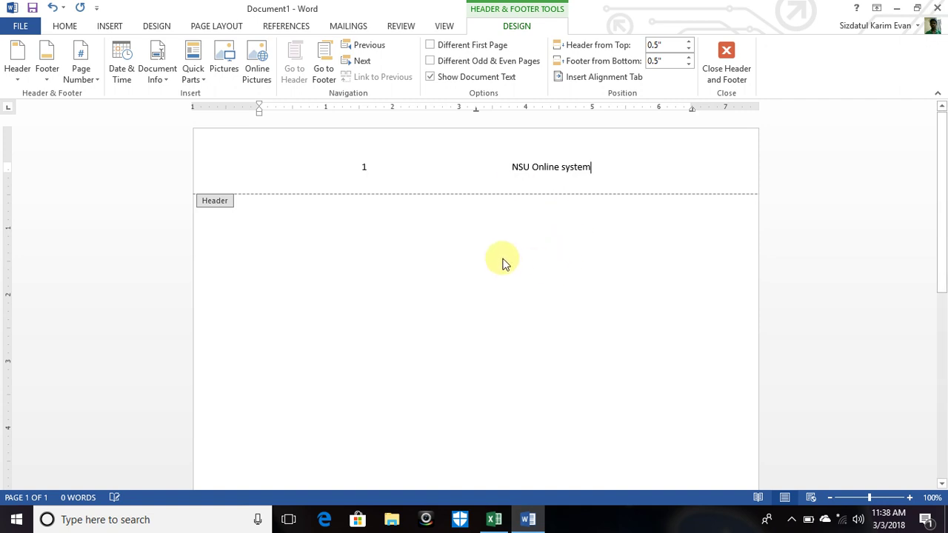
# Close header editing and add a blank line in the document body
pyautogui.doubleClick(502, 260)
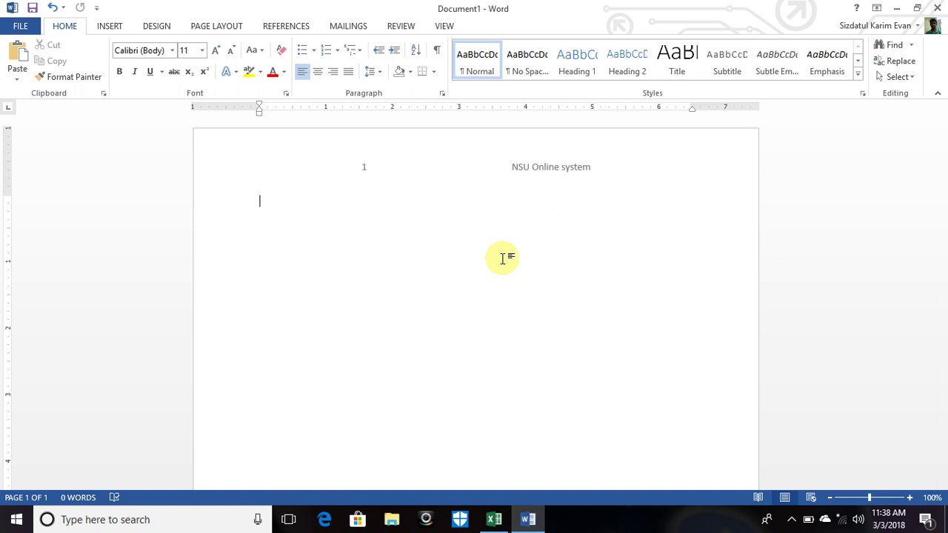
pyautogui.press('Return')
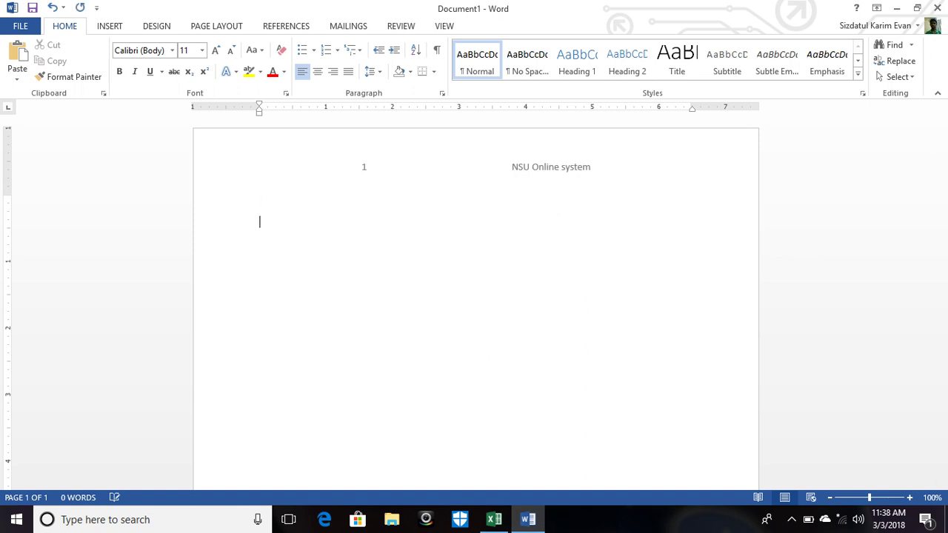
# Add blank lines to the body, zoomed to 220%, until a second page is created
pyautogui.press('Return')
pyautogui.press('Return')
pyautogui.press('Return')
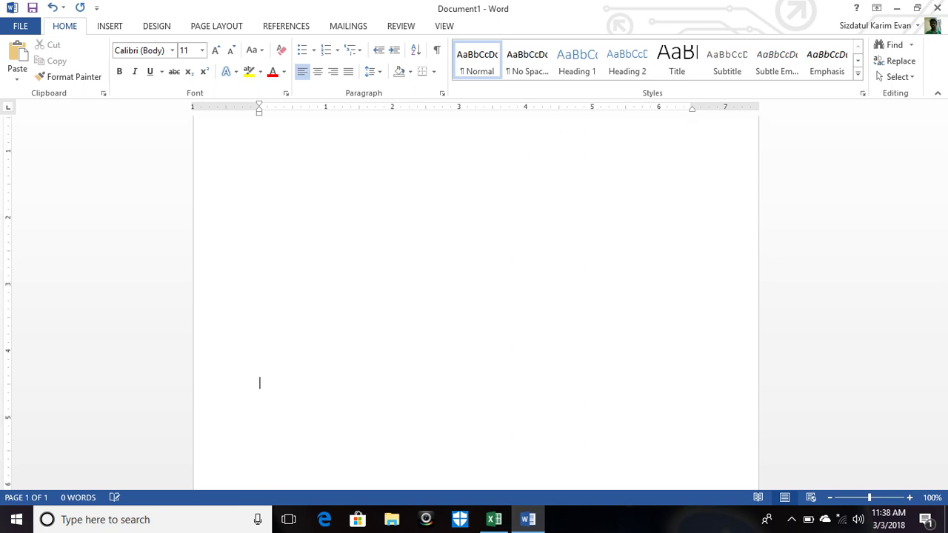
pyautogui.press('BackSpace')
pyautogui.press('BackSpace')
pyautogui.press('BackSpace')
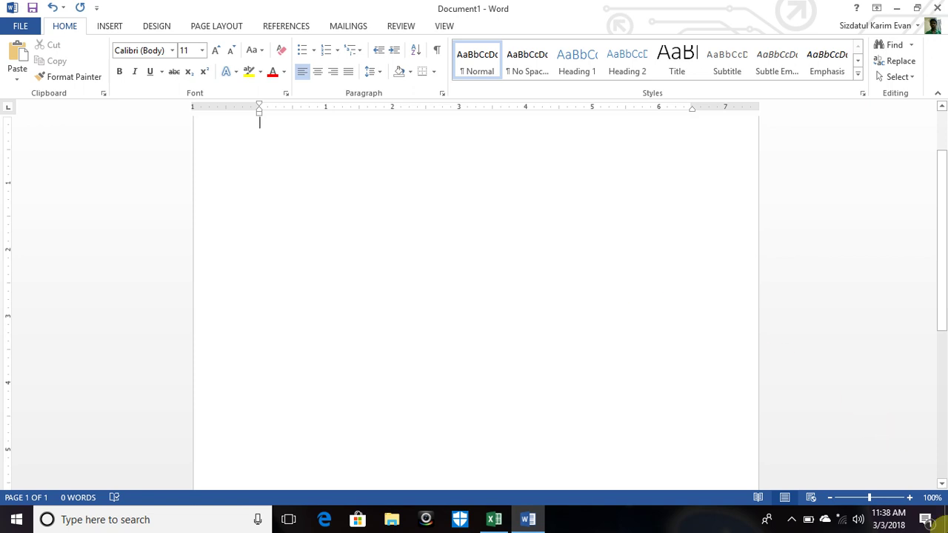
pyautogui.moveTo(871, 497); pyautogui.dragTo(879, 498)
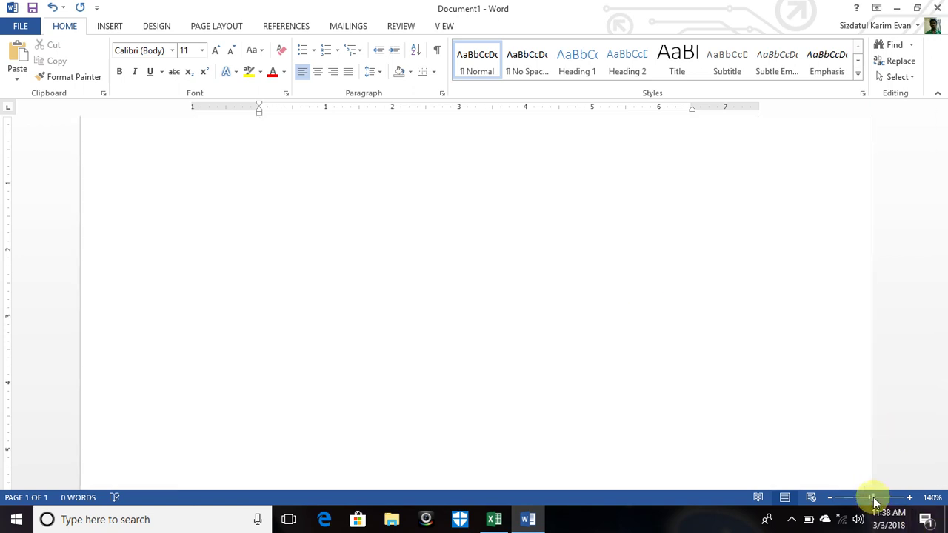
pyautogui.click(506, 368)
pyautogui.press('BackSpace')
pyautogui.press('BackSpace')
pyautogui.press('BackSpace')
pyautogui.press('BackSpace')
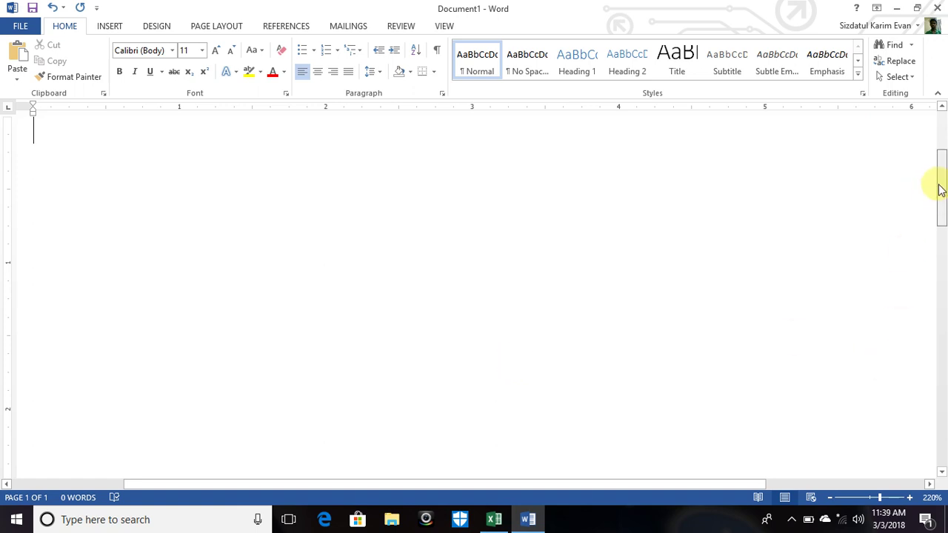
pyautogui.moveTo(940, 198); pyautogui.dragTo(939, 150)
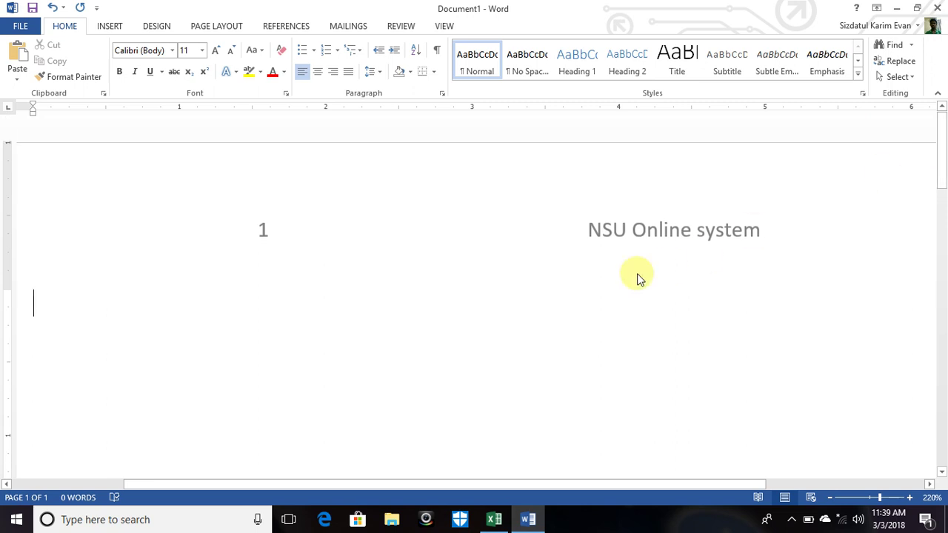
pyautogui.click(431, 372)
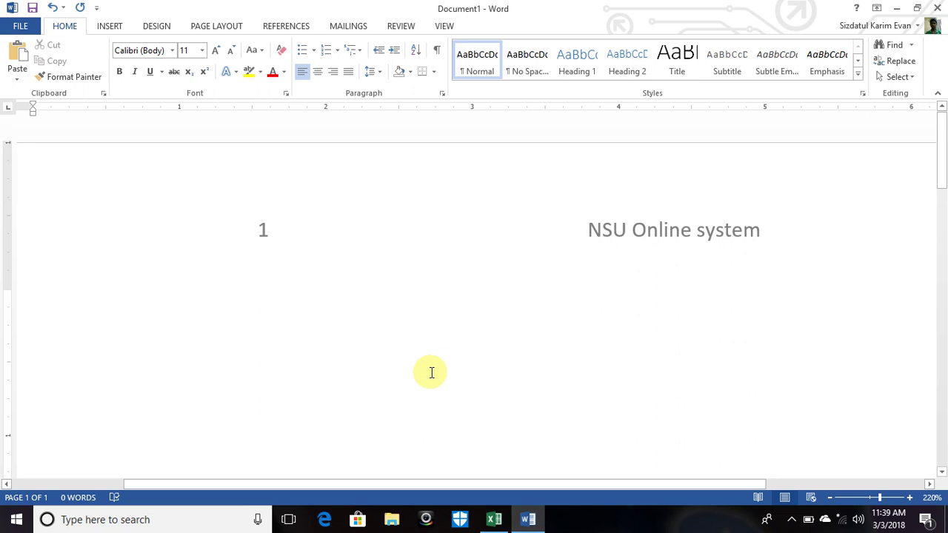
pyautogui.press('Return')
pyautogui.press('Return')
pyautogui.press('Return')
pyautogui.press('Return')
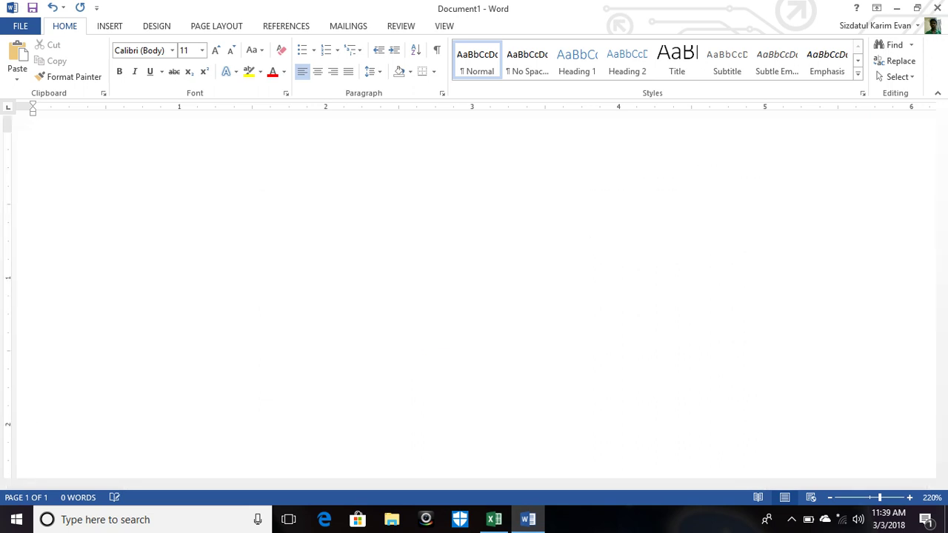
pyautogui.press('Return')
pyautogui.press('Return')
pyautogui.press('Return')
pyautogui.press('Return')
pyautogui.press('Return')
pyautogui.press('Return')
pyautogui.press('Return')
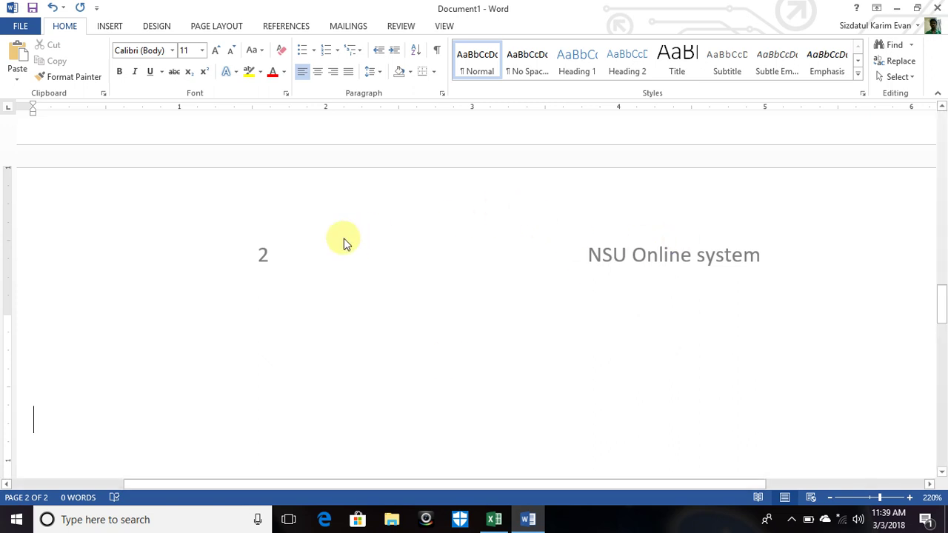
# Open the page 2 header and remove the existing page numbers and header text
pyautogui.click(262, 256)
pyautogui.doubleClick(263, 256)
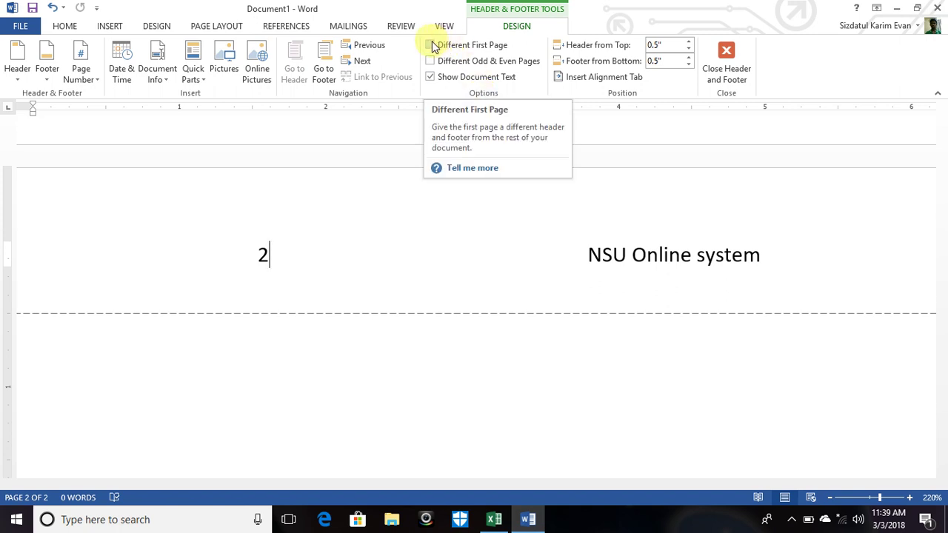
pyautogui.click(92, 80)
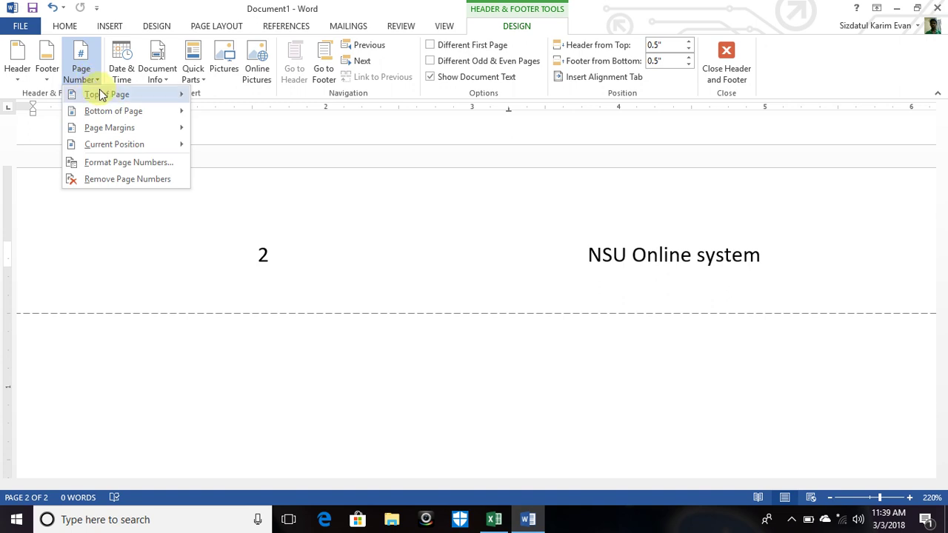
pyautogui.moveTo(114, 144)
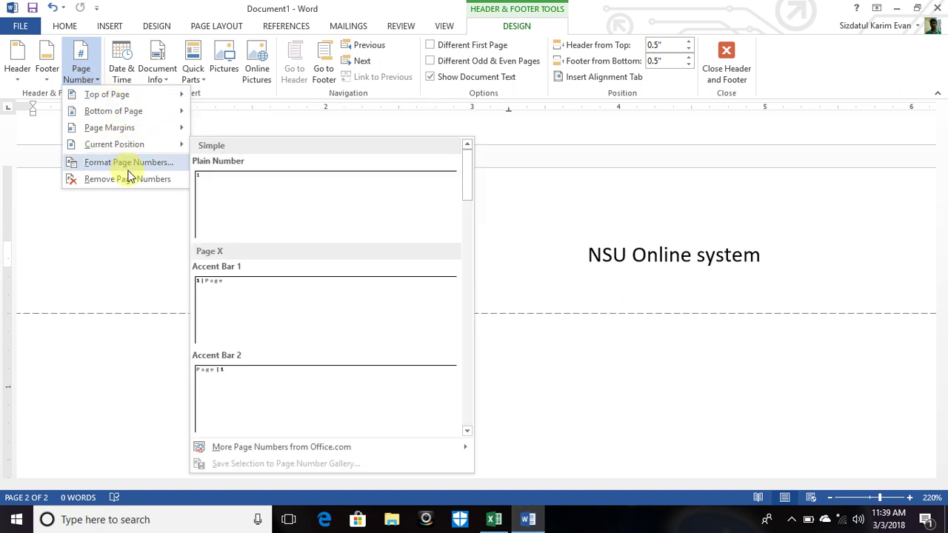
pyautogui.click(129, 178)
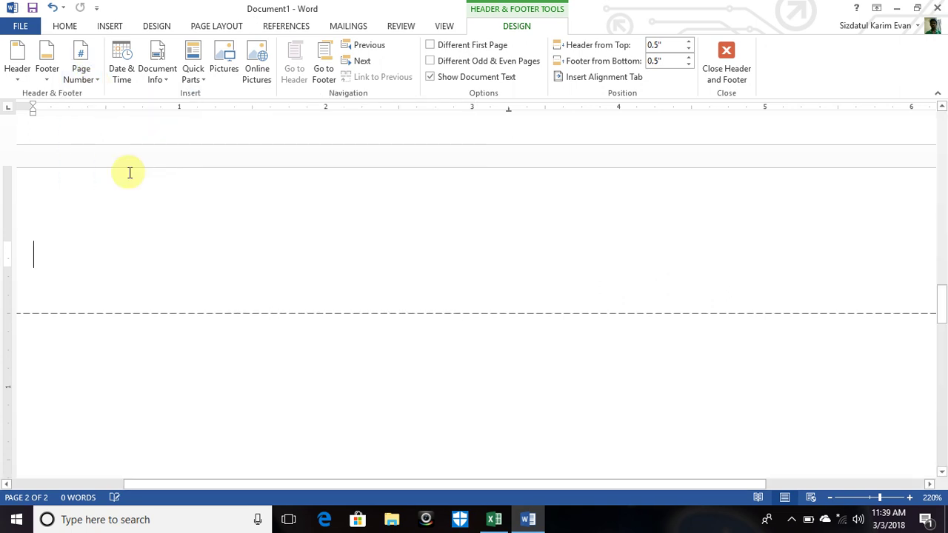
# Add an Accent Bar 1 page number reading '2 | Page' in the footer and close it
pyautogui.click(87, 82)
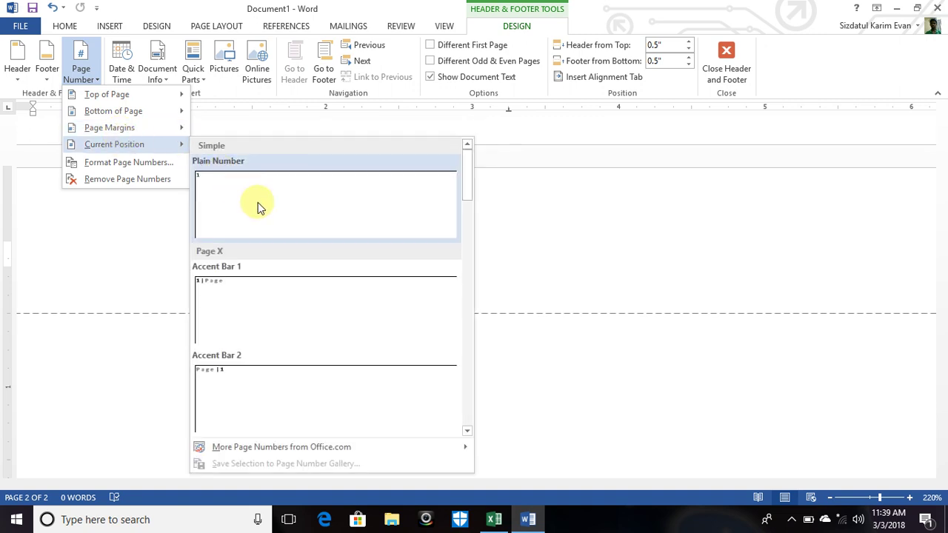
pyautogui.moveTo(114, 111)
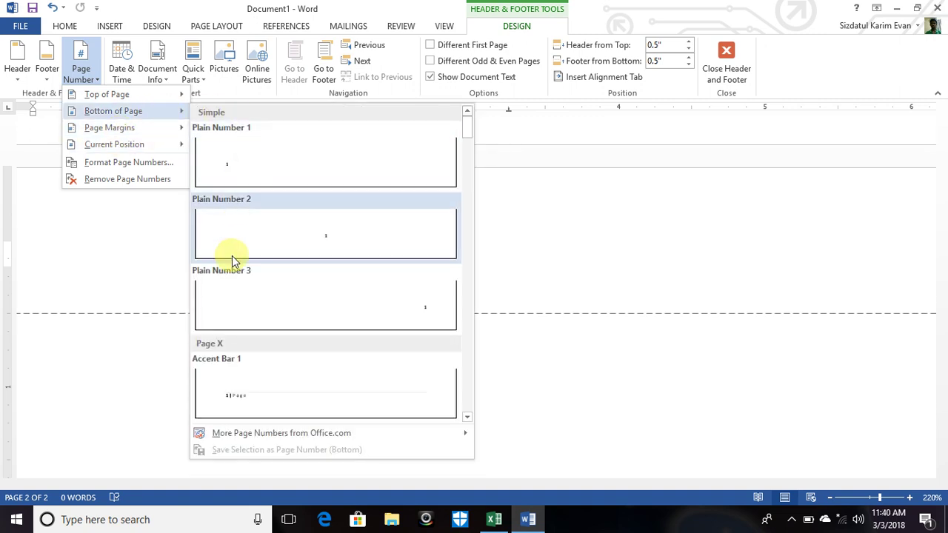
pyautogui.click(239, 394)
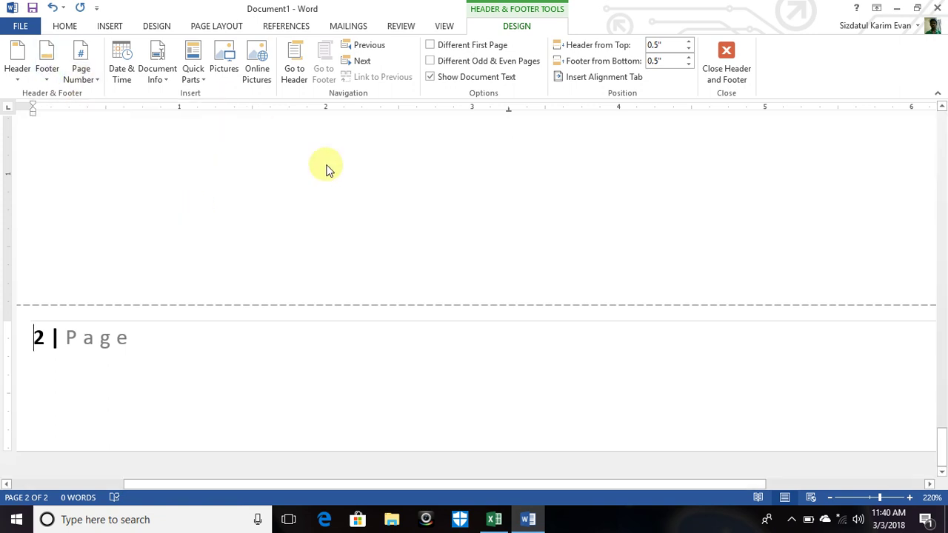
pyautogui.click(725, 59)
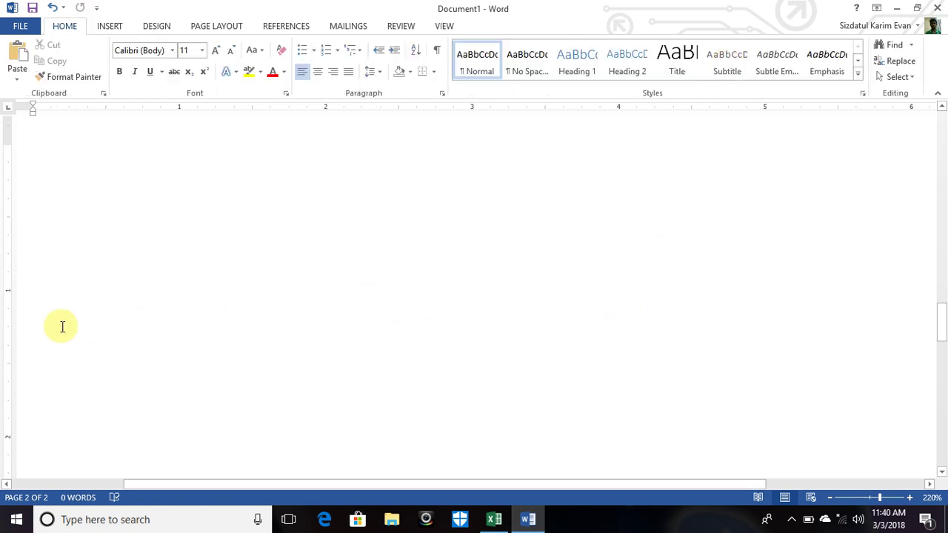
# Insert a Blank header on page 1 reading 'TTTTTTTTTT' and return to the body
pyautogui.scroll(1, 257, 406)
pyautogui.scroll(3, 257, 405)
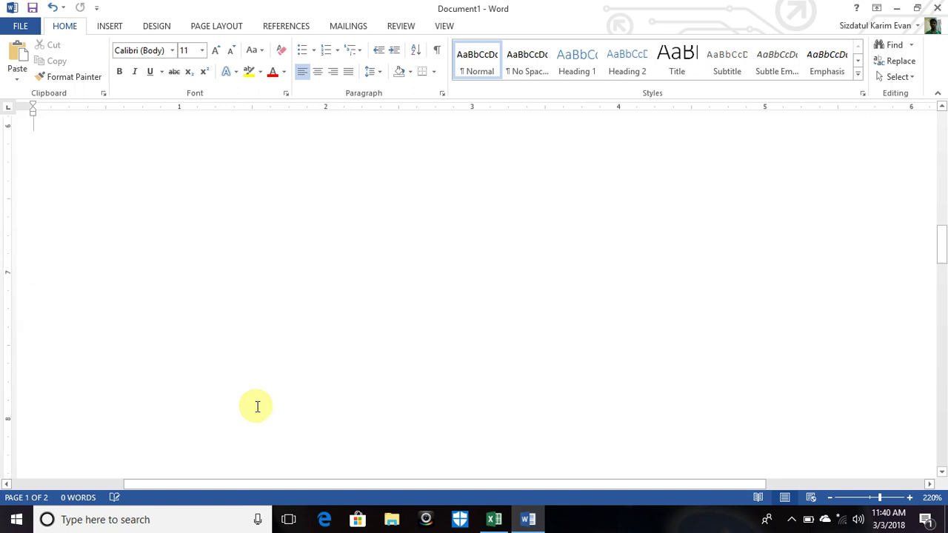
pyautogui.scroll(3, 257, 406)
pyautogui.scroll(3, 257, 406)
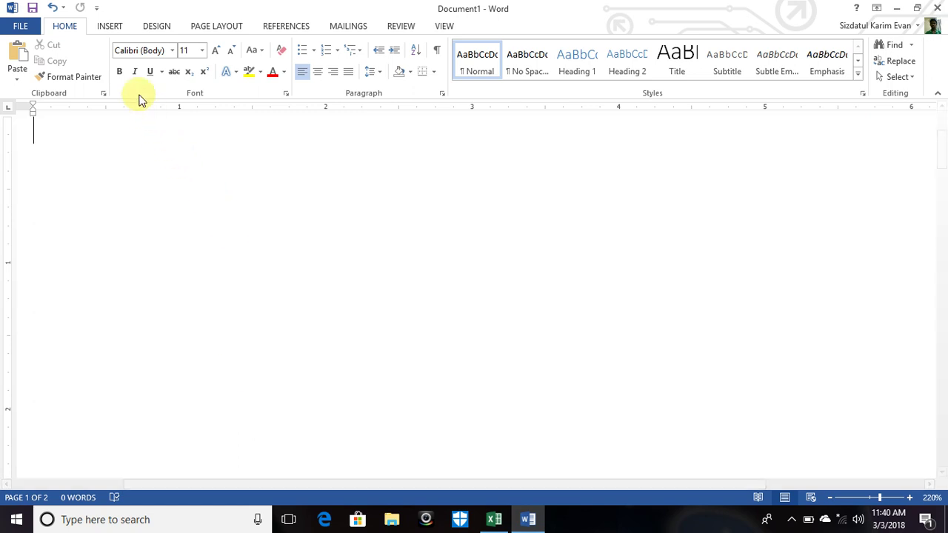
pyautogui.click(104, 34)
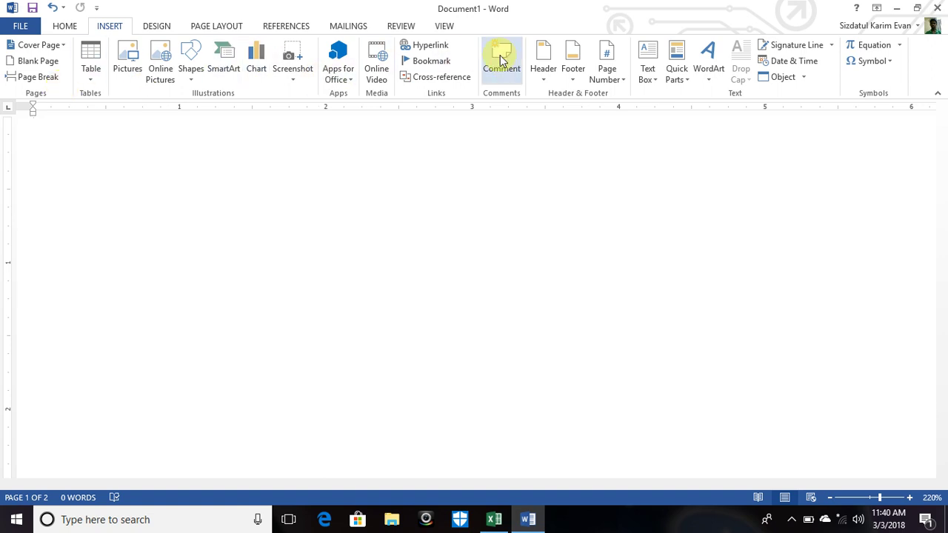
pyautogui.click(549, 78)
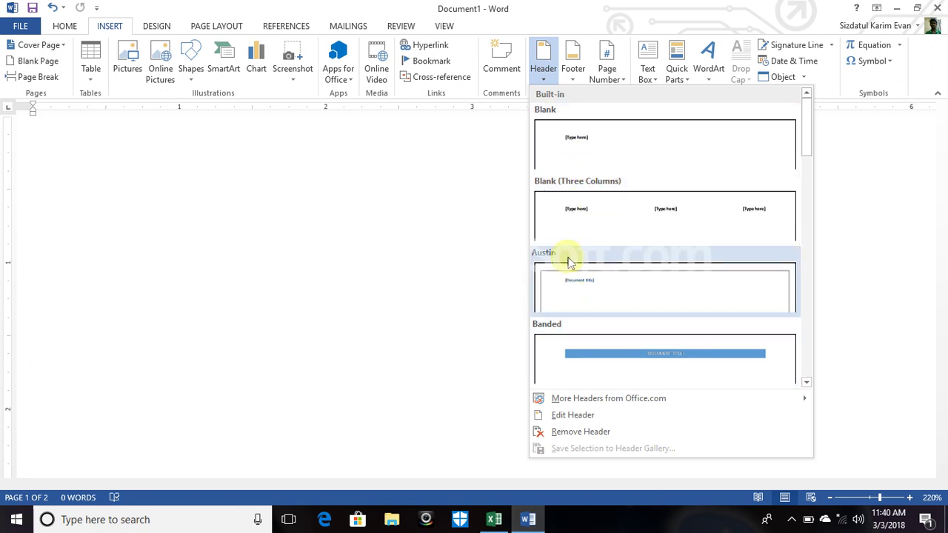
pyautogui.click(567, 163)
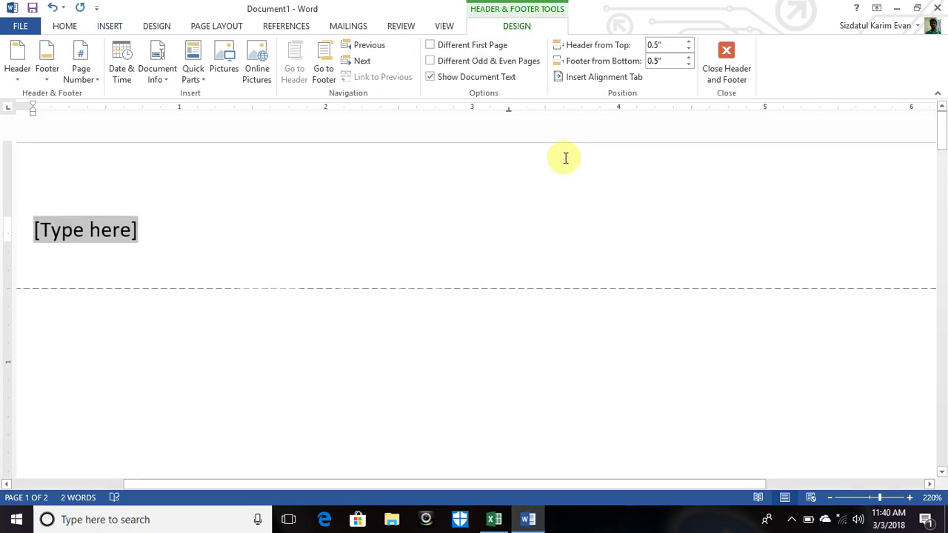
pyautogui.write('TTTTTTTTTT')
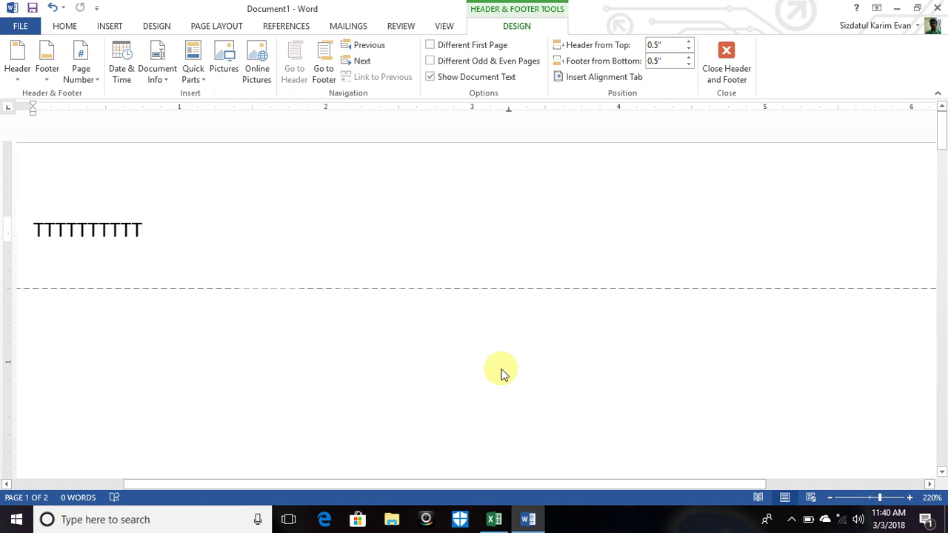
pyautogui.doubleClick(500, 372)
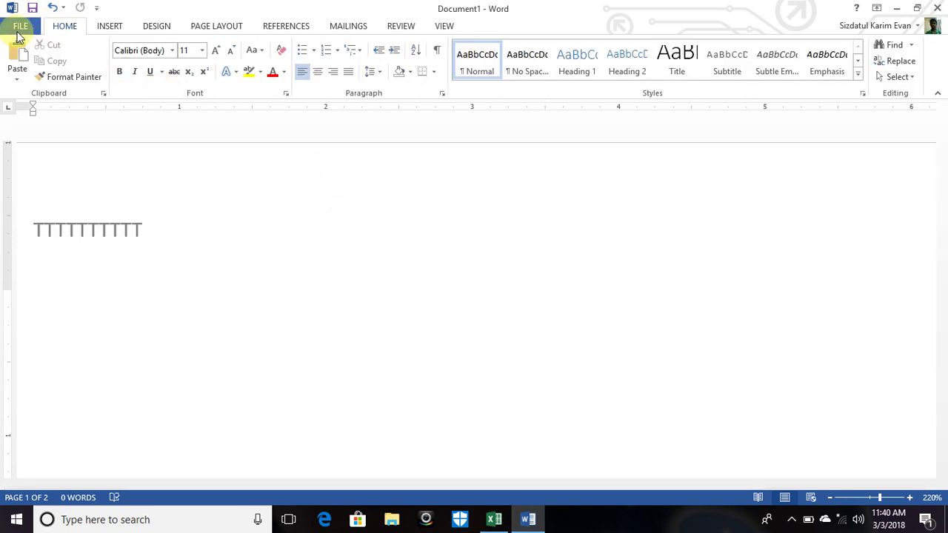
pyautogui.click(18, 26)
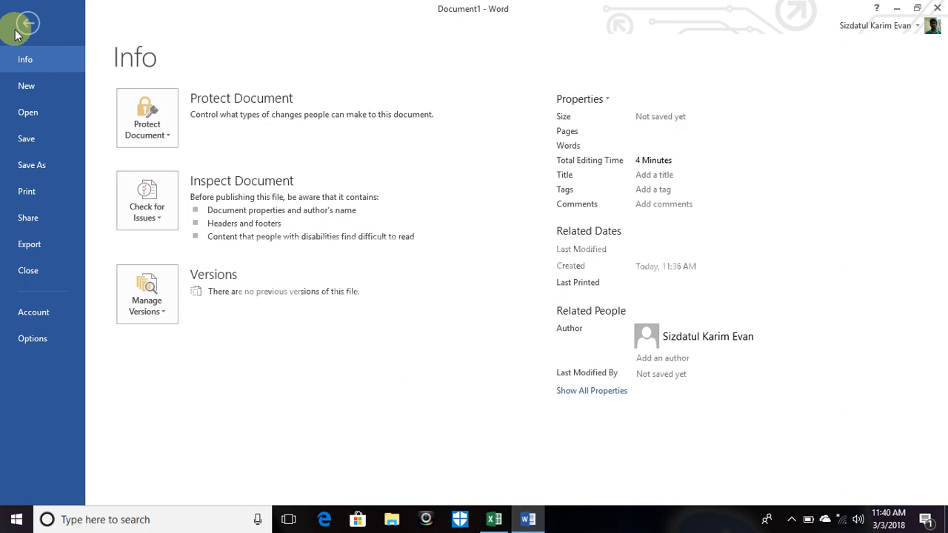
pyautogui.click(22, 187)
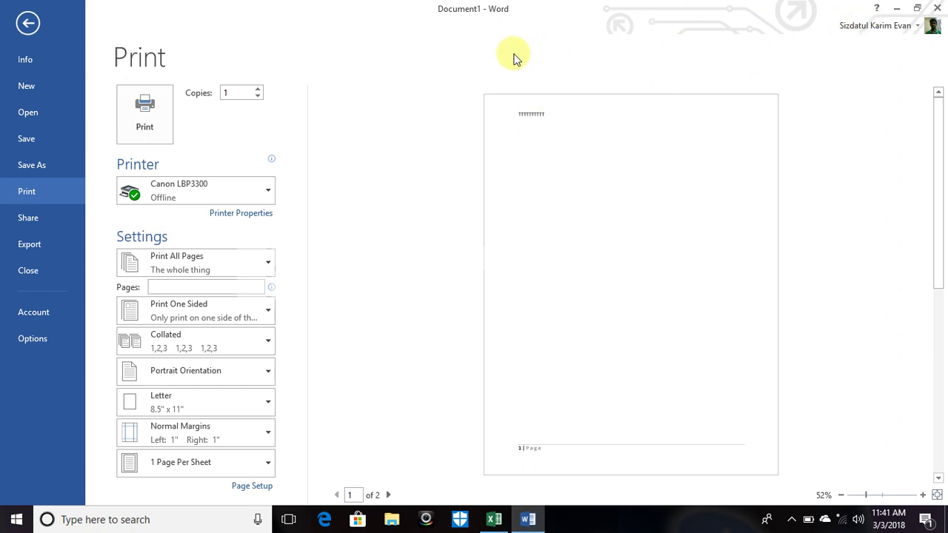
pyautogui.press('Escape')
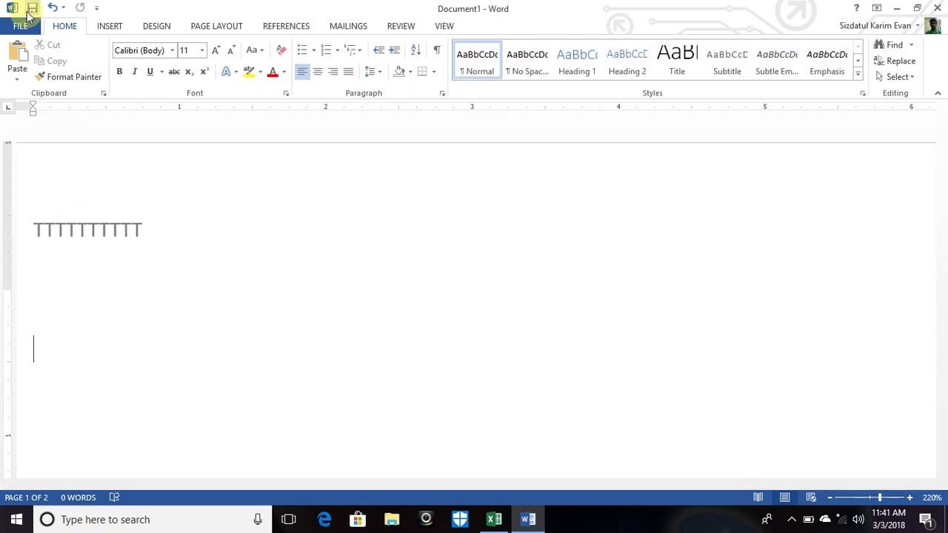
pyautogui.click(20, 27)
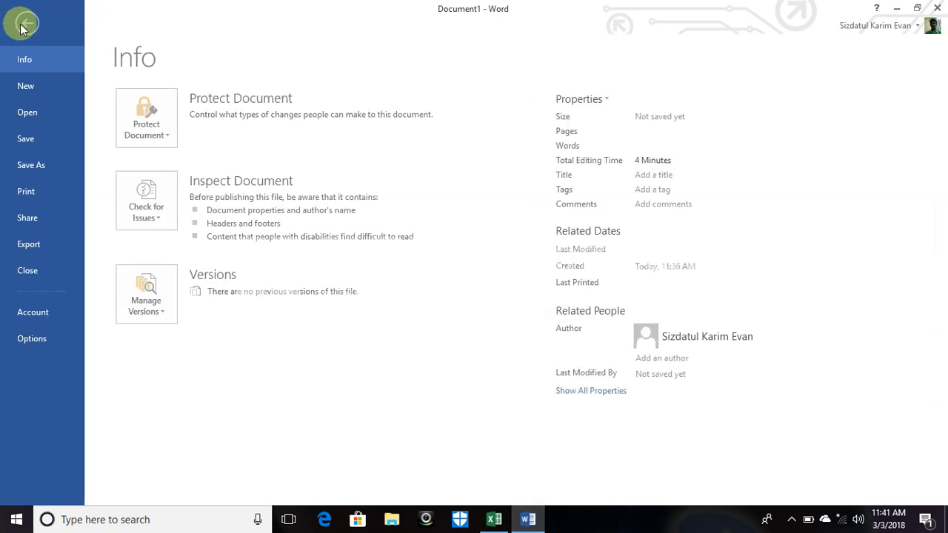
pyautogui.click(27, 192)
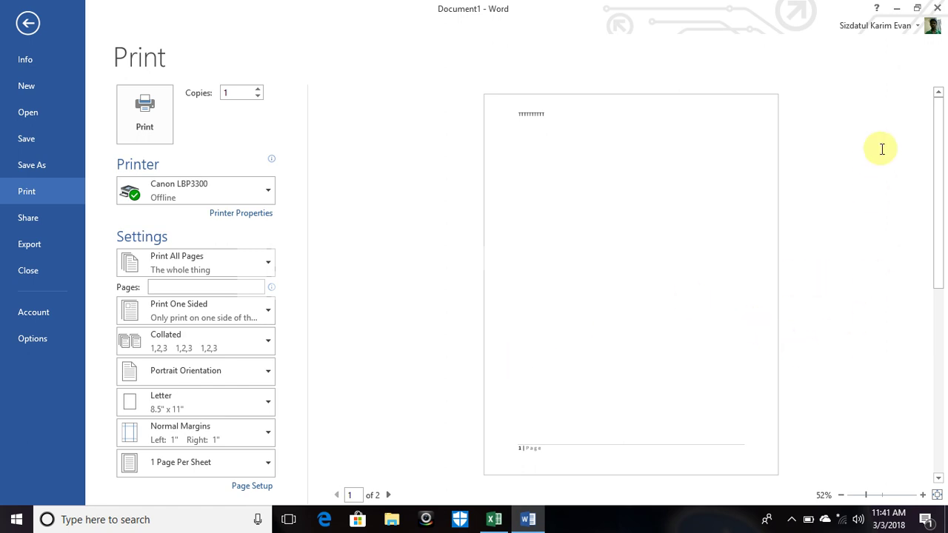
pyautogui.press('Escape')
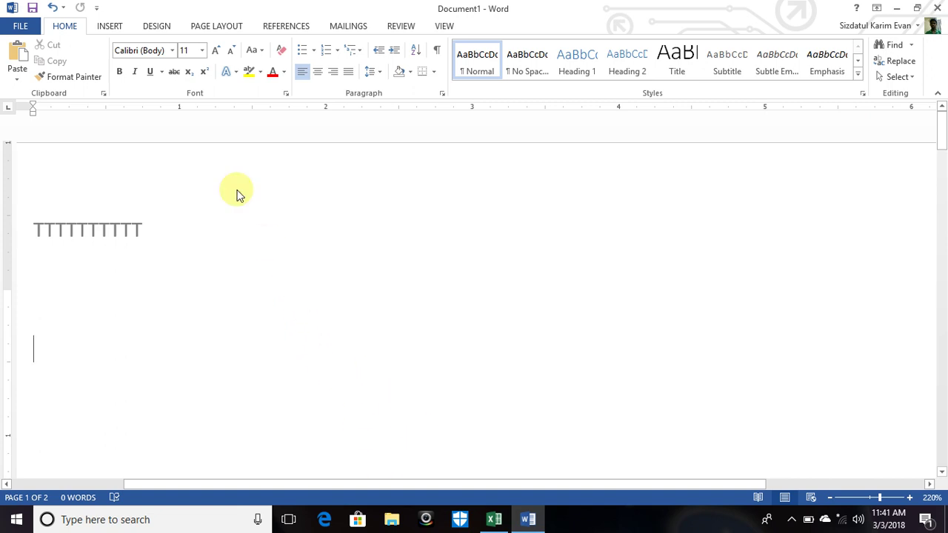
pyautogui.click(110, 31)
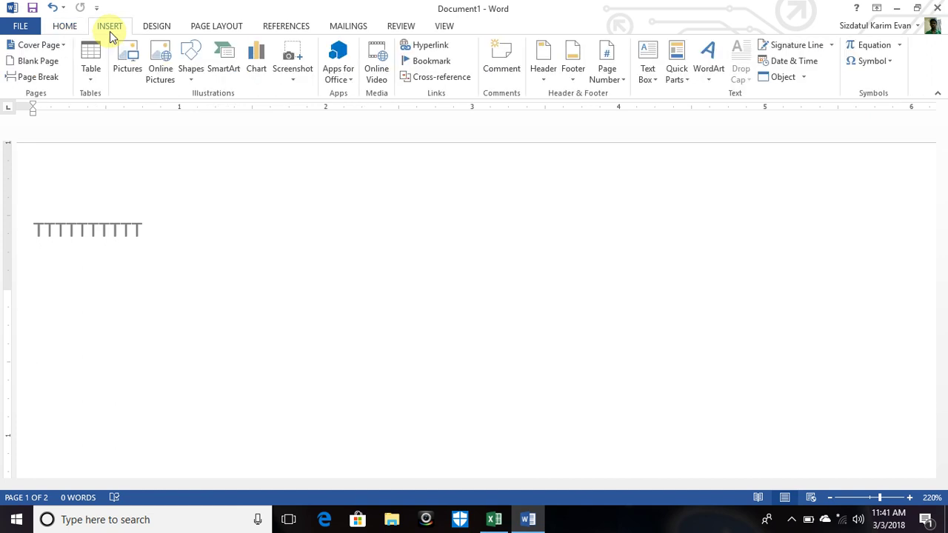
# Add an Austin footer with 'Hfgsdhfgs fshg hg' before pg. 1 and a slash after the number
pyautogui.click(572, 74)
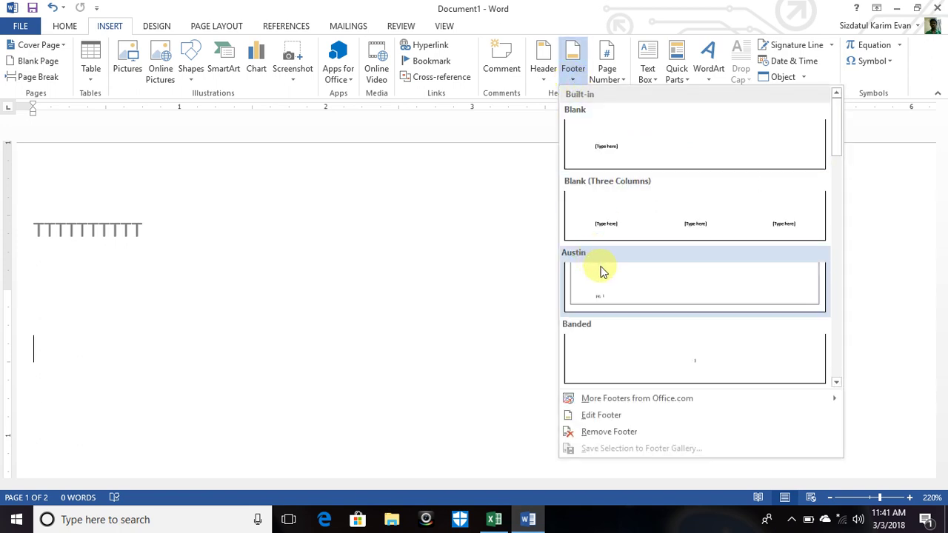
pyautogui.click(622, 299)
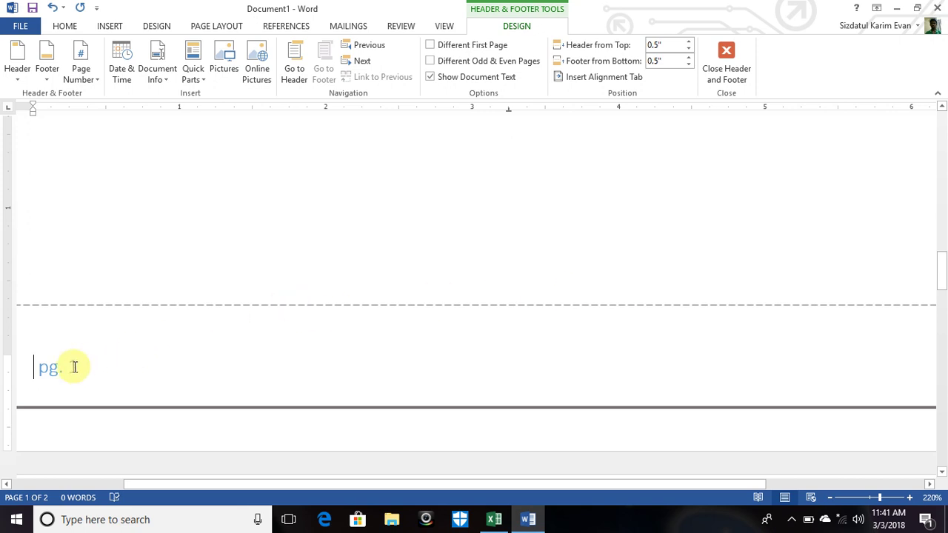
pyautogui.doubleClick(50, 374)
pyautogui.write('Hfgsdhfgs fshg hg')
pyautogui.click(249, 359)
pyautogui.write('/')
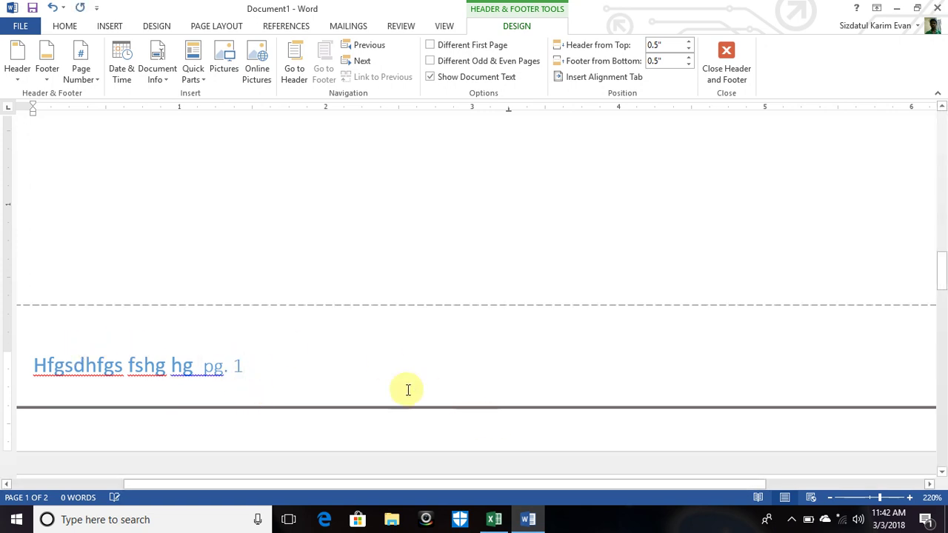
pyautogui.click(721, 74)
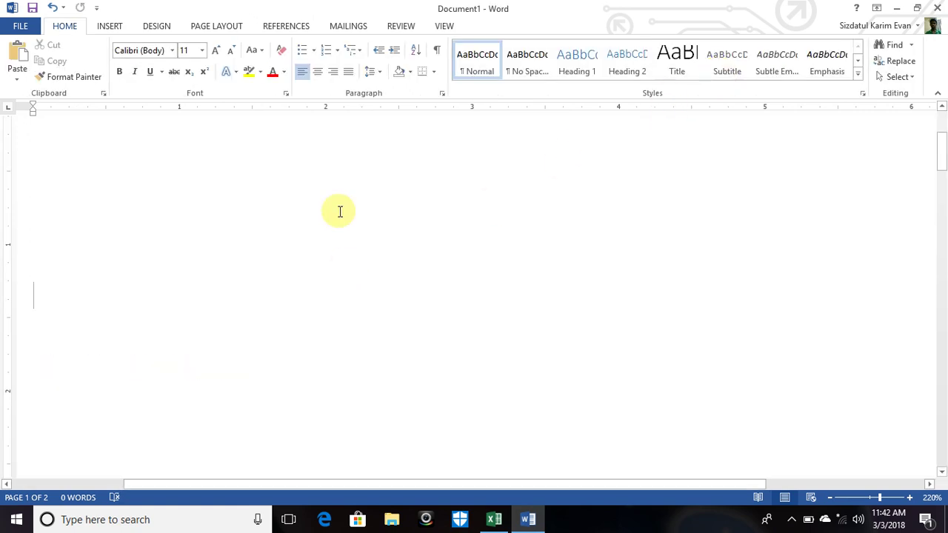
pyautogui.click(20, 30)
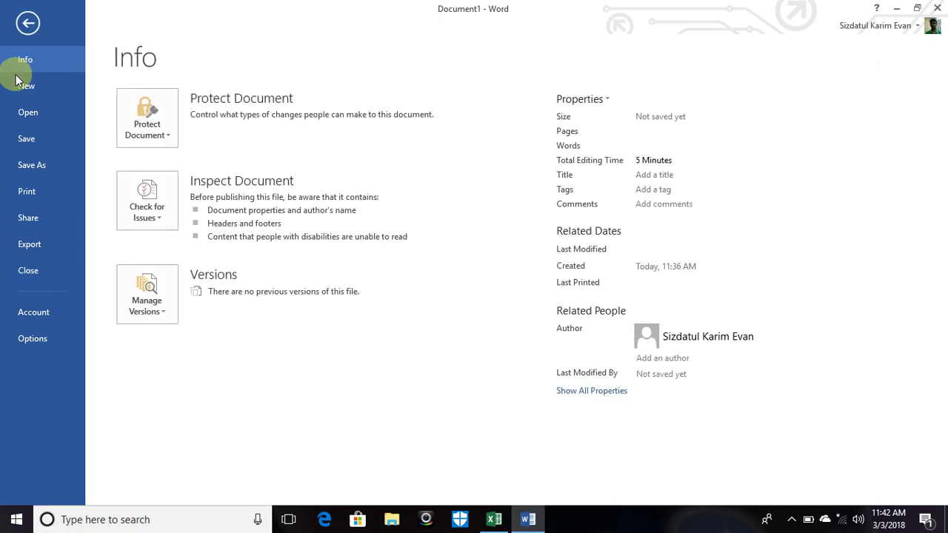
# Preview the printed page, cancel closing the unsaved document, and minimise Word to the desktop
pyautogui.click(26, 190)
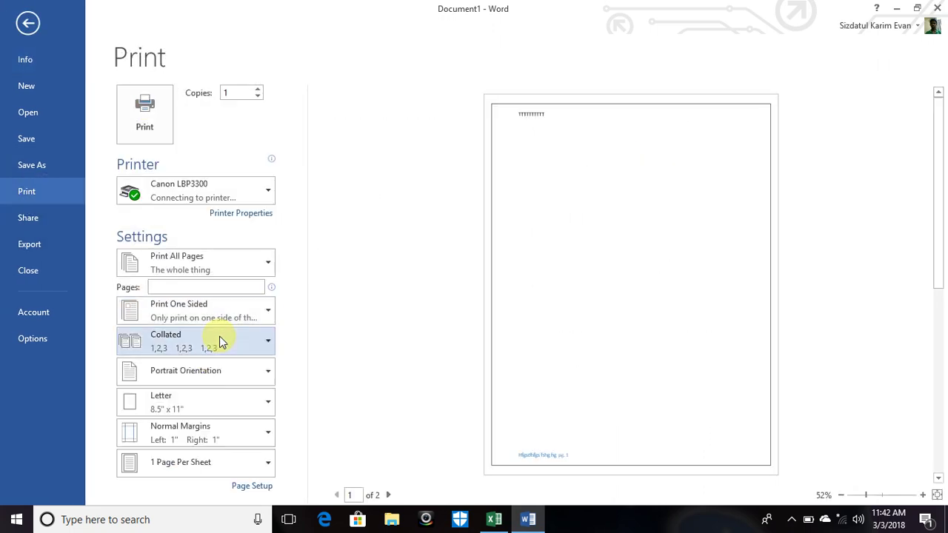
pyautogui.click(551, 464)
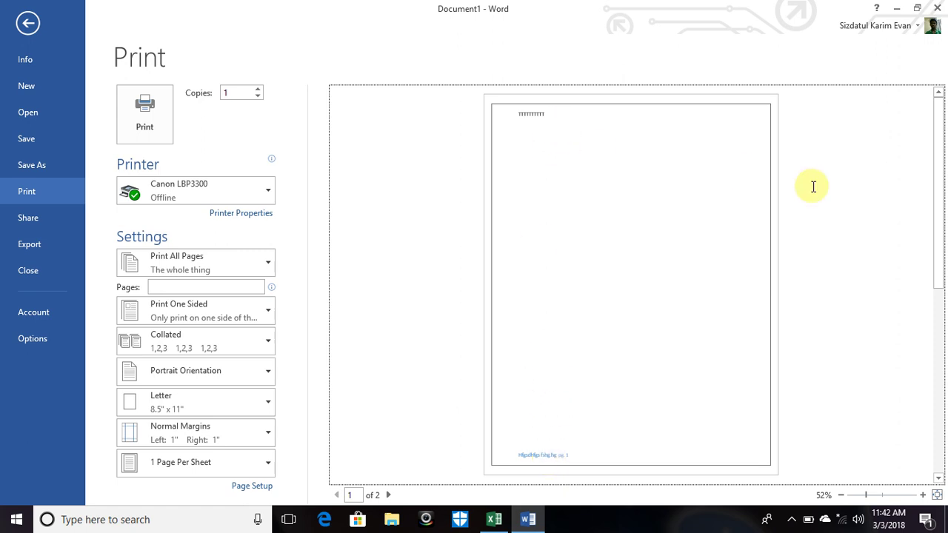
pyautogui.click(937, 8)
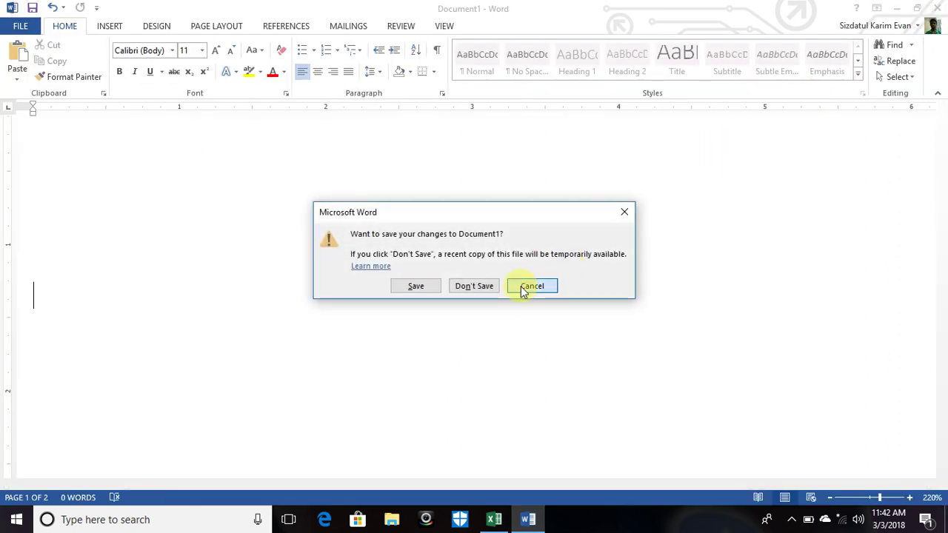
pyautogui.click(520, 285)
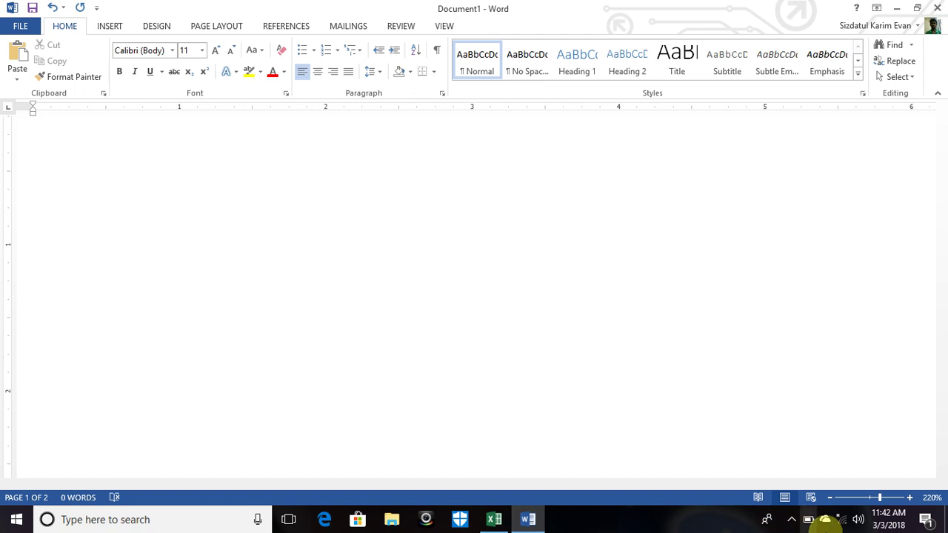
pyautogui.click(896, 9)
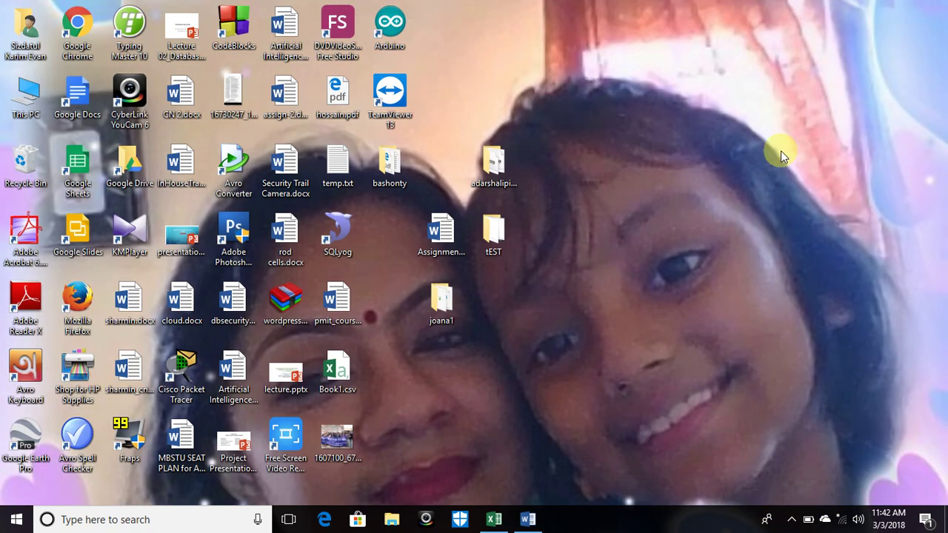
pyautogui.click(789, 518)
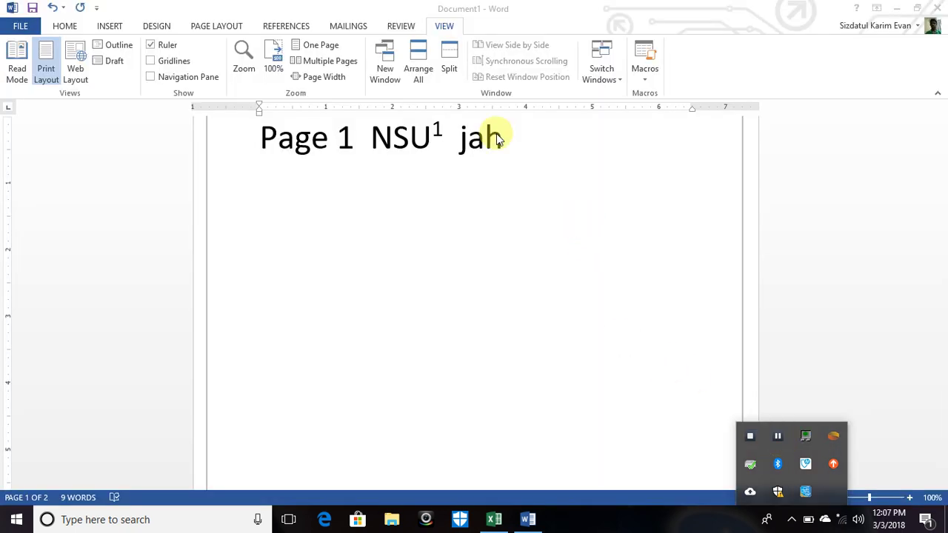
# Continue the body text after 'jah' with 'sdjfg askdj gasdjkg sdjkg sdjkg sdk FKP'
pyautogui.click(509, 145)
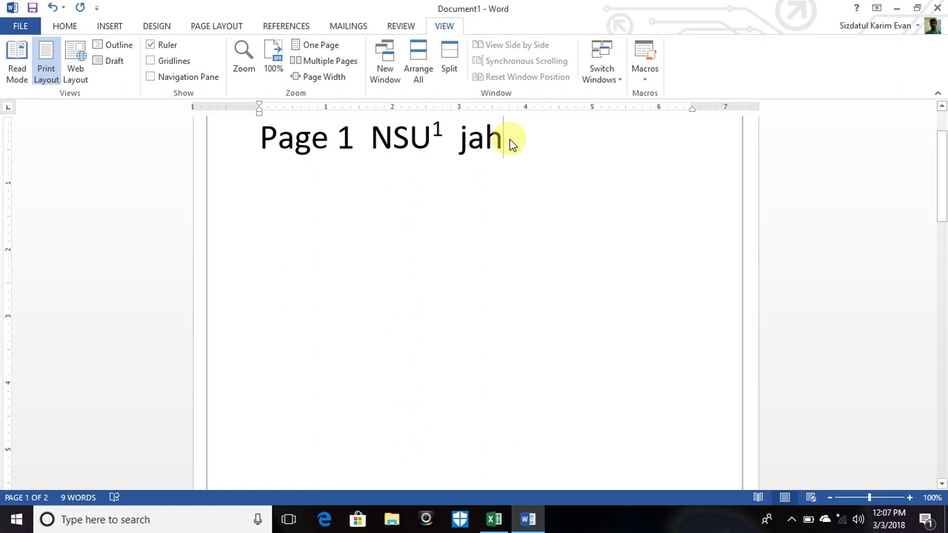
pyautogui.write('sdjfg askdj gasdjkg sdjkg s')
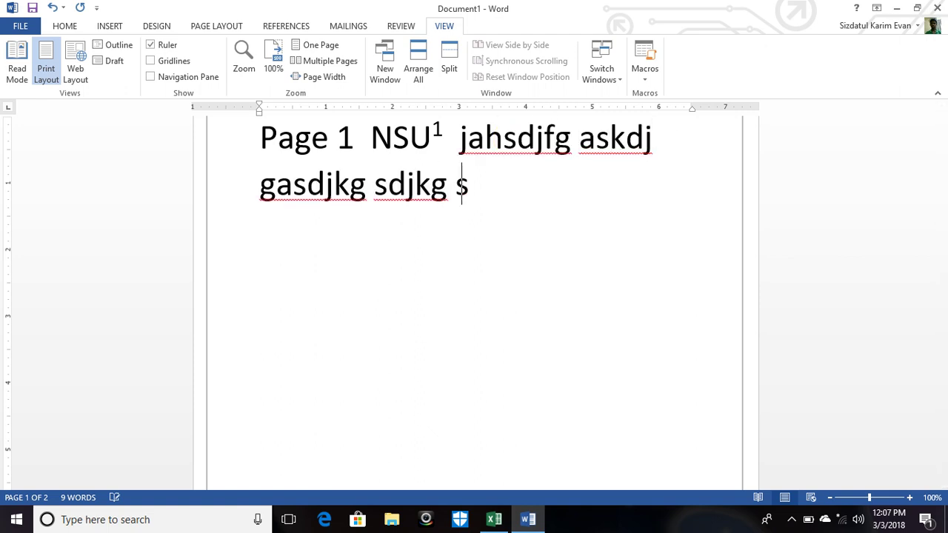
pyautogui.write('djkg sdk  FKP')
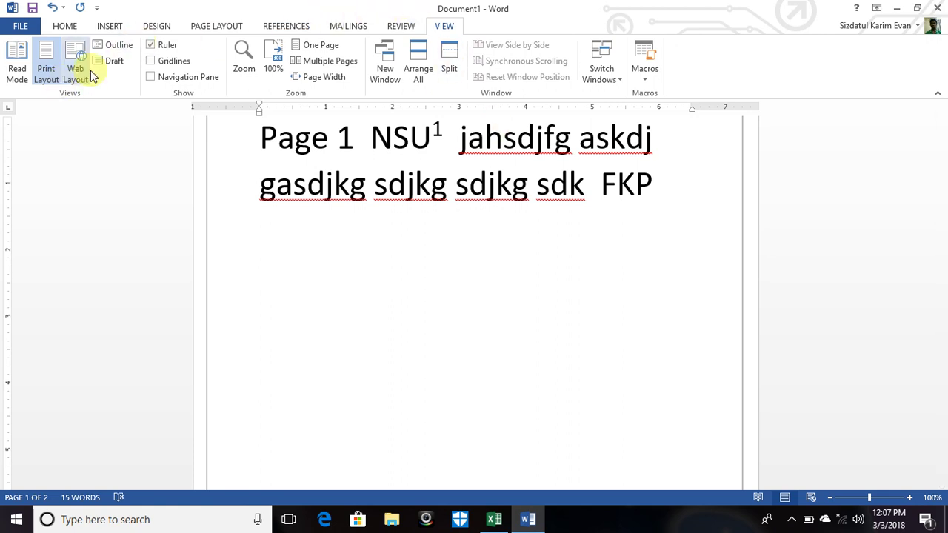
pyautogui.click(111, 27)
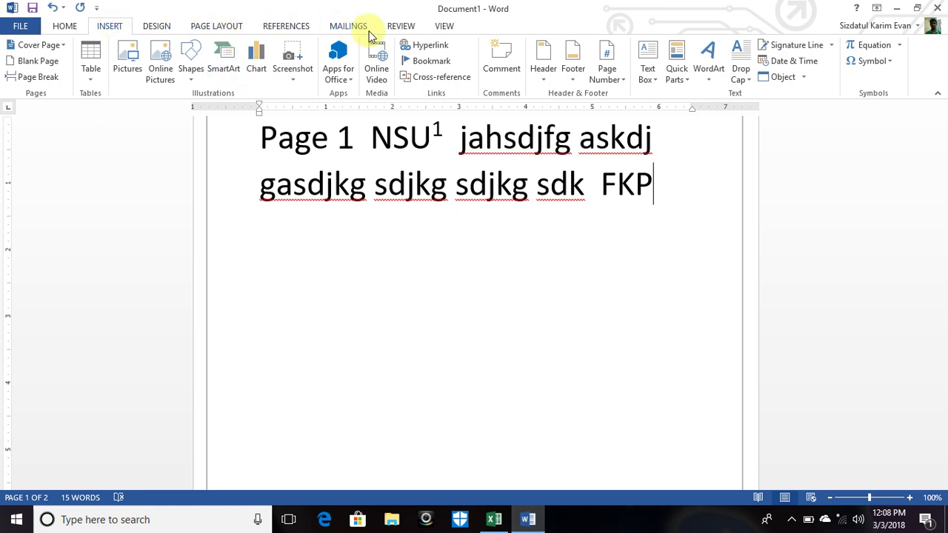
pyautogui.click(290, 32)
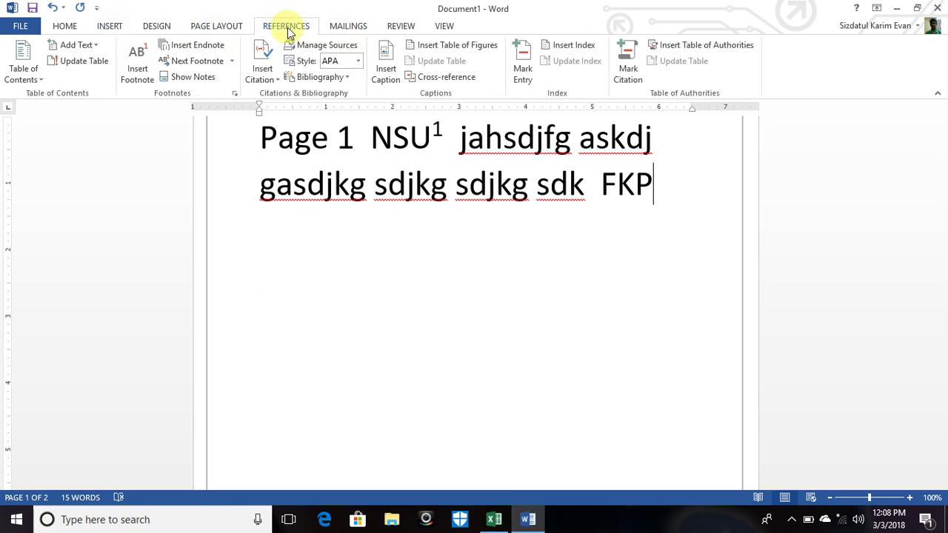
# Insert a footnote after FKP holding the author's full name, then return to the top of page 1
pyautogui.click(137, 74)
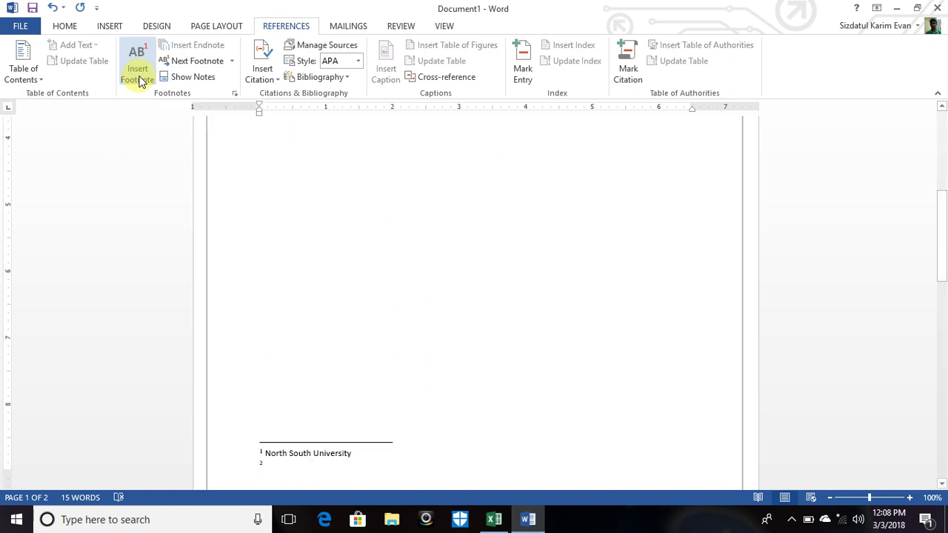
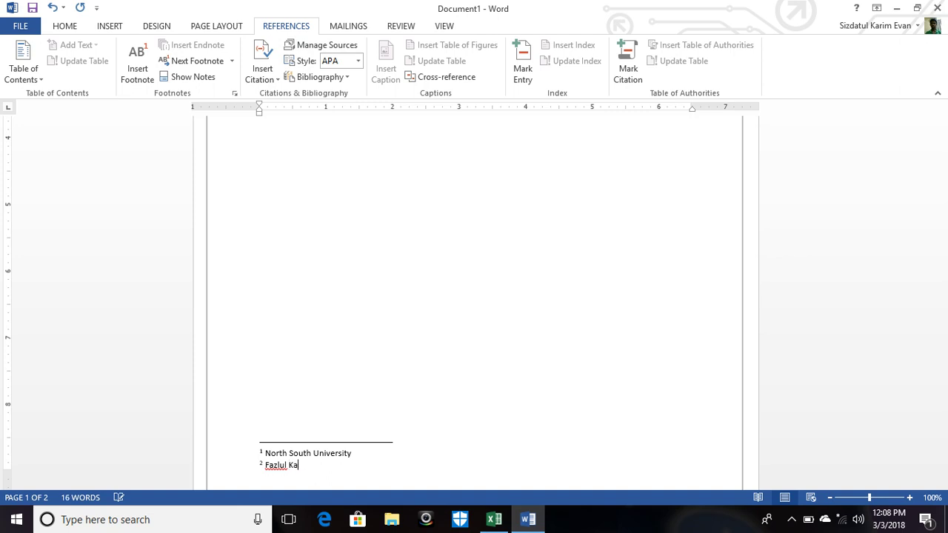
pyautogui.click(405, 290)
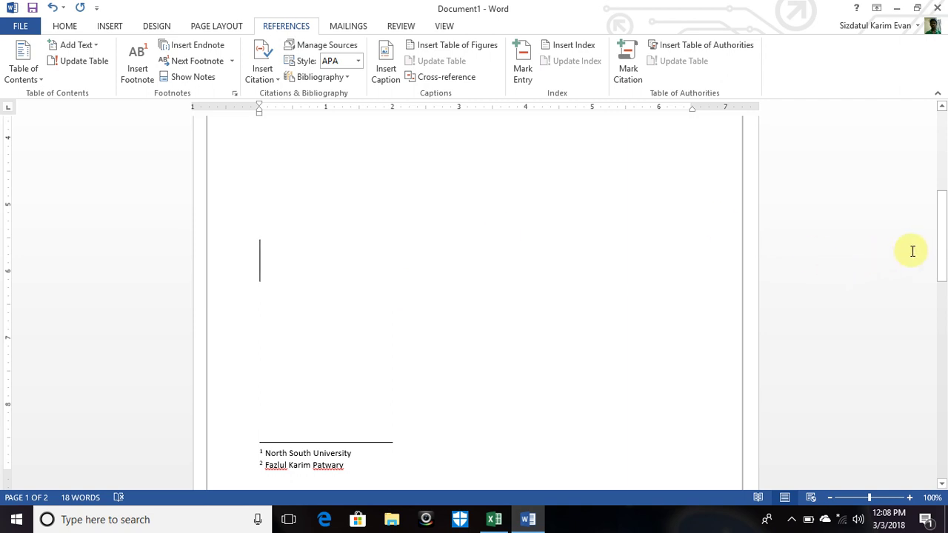
pyautogui.moveTo(942, 253); pyautogui.dragTo(941, 183)
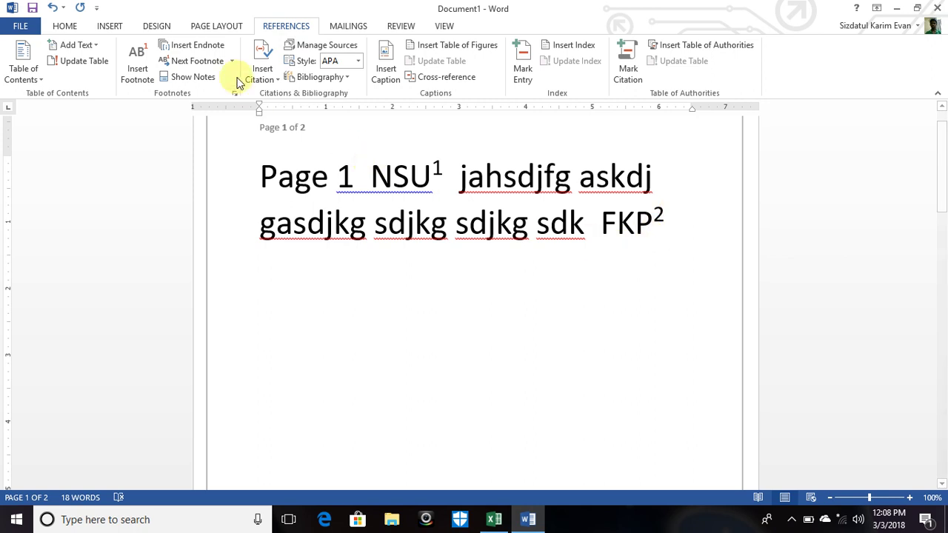
pyautogui.click(444, 29)
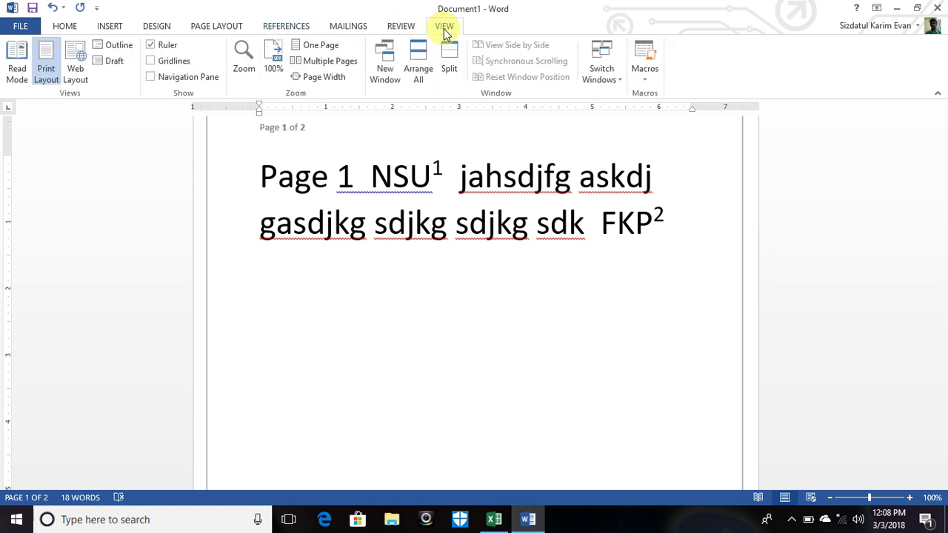
# Zoom the document to 75% and scroll down slightly so page 2's start is visible
pyautogui.click(245, 52)
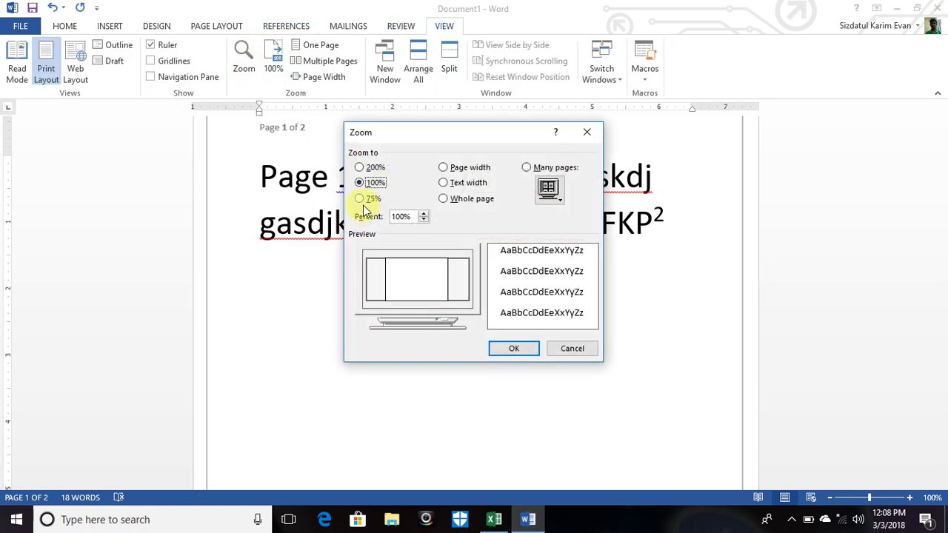
pyautogui.click(363, 206)
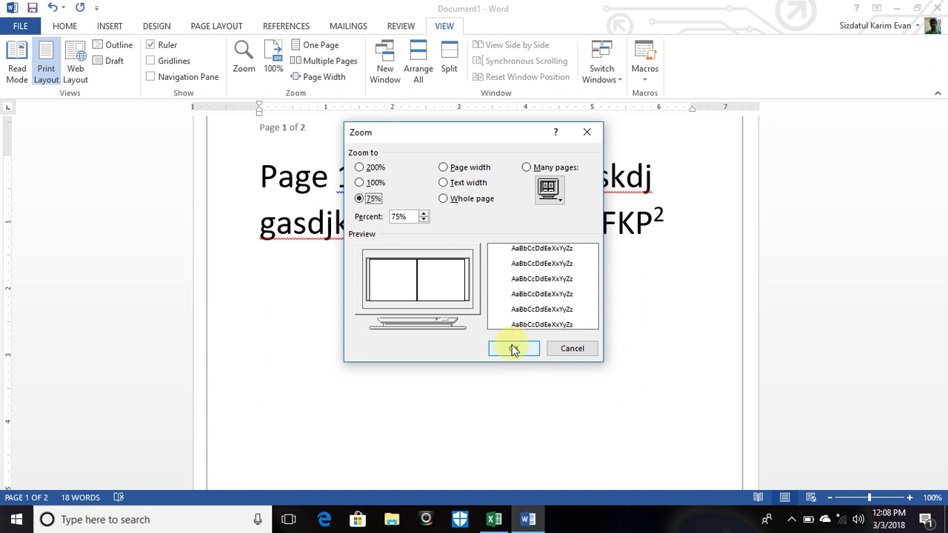
pyautogui.click(513, 347)
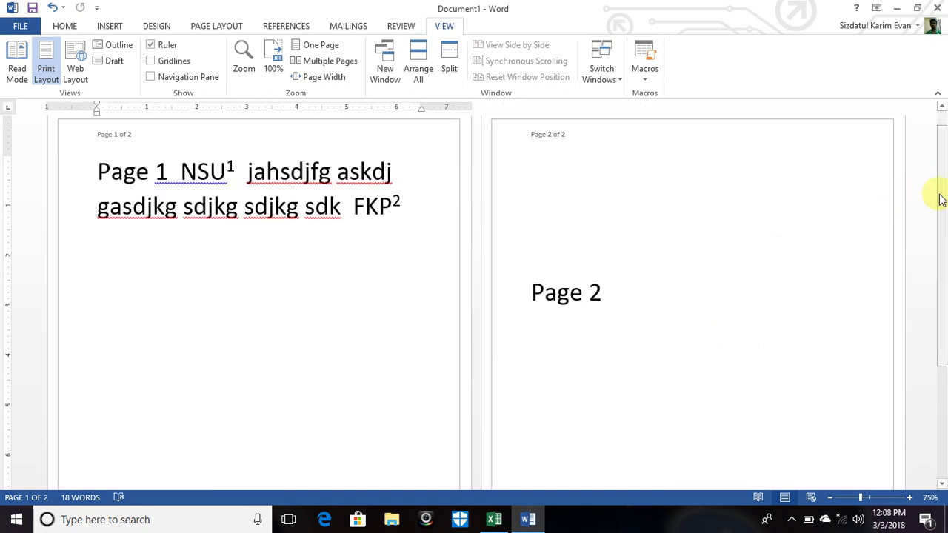
pyautogui.moveTo(941, 200); pyautogui.dragTo(941, 200)
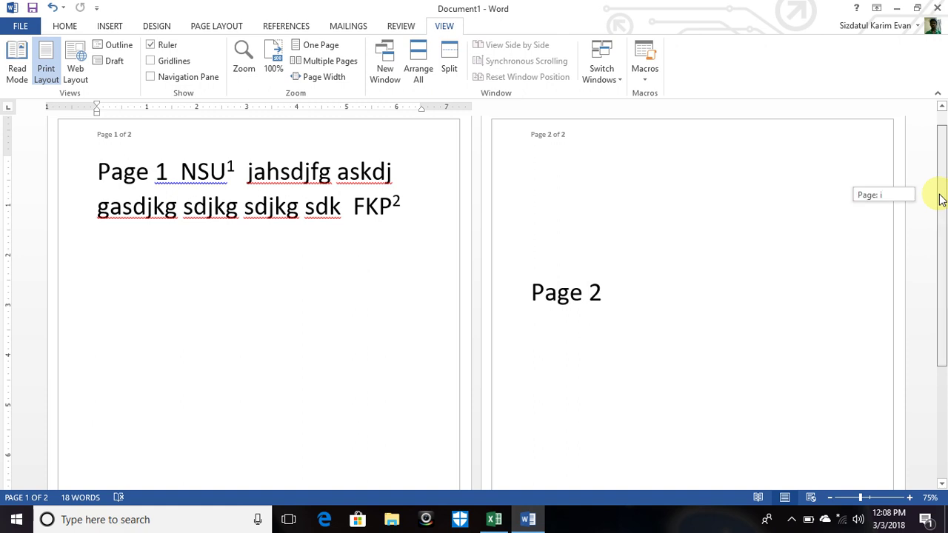
pyautogui.moveTo(941, 200); pyautogui.dragTo(940, 338)
pyautogui.click(247, 366)
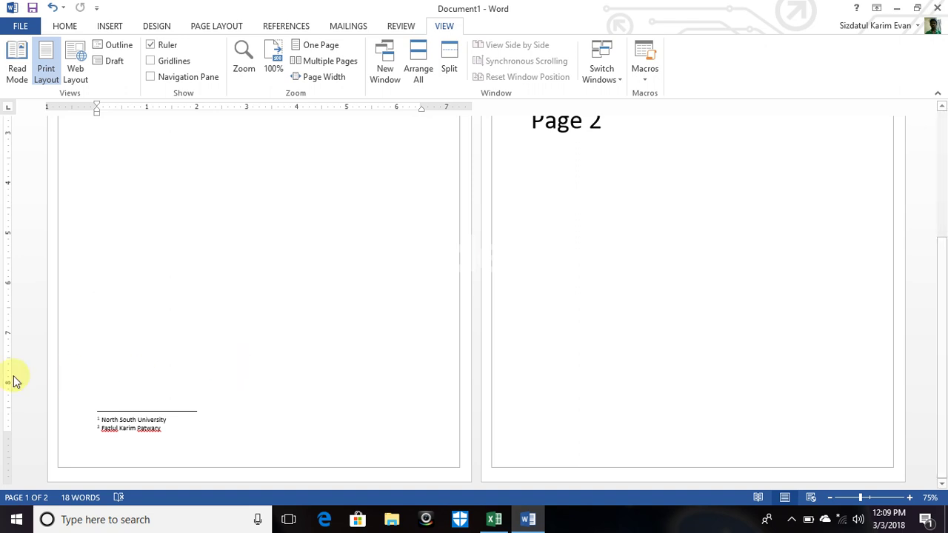
pyautogui.click(791, 519)
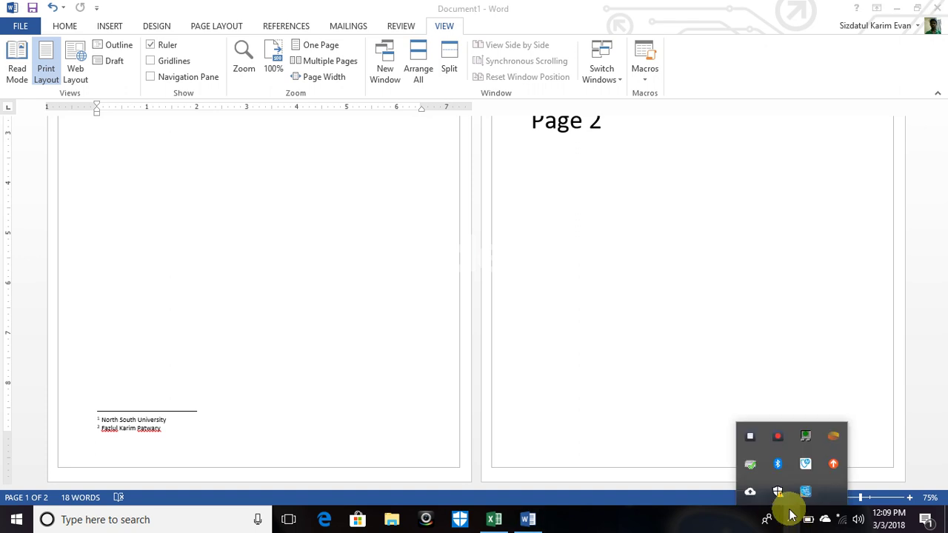
pyautogui.click(780, 434)
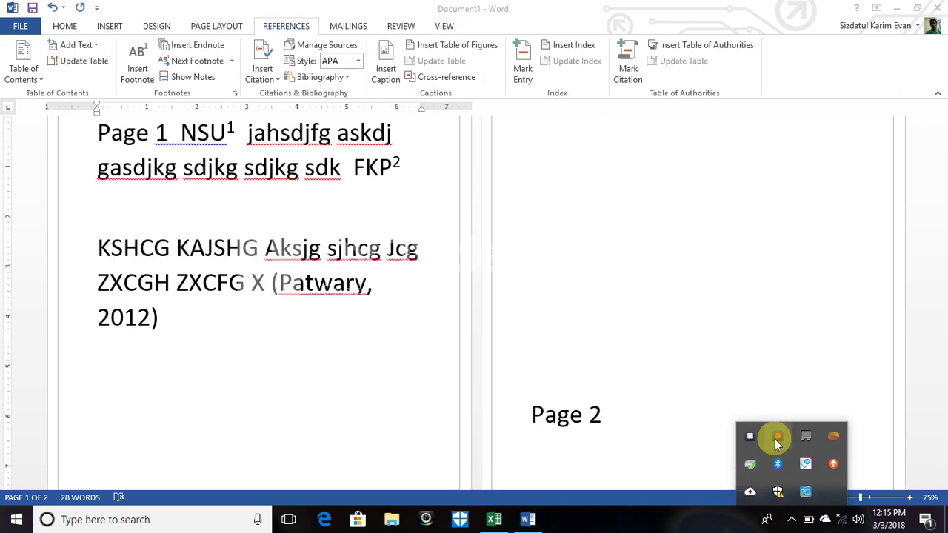
# Open Manage Sources on the References tab, showing the empty master and current lists
pyautogui.click(541, 300)
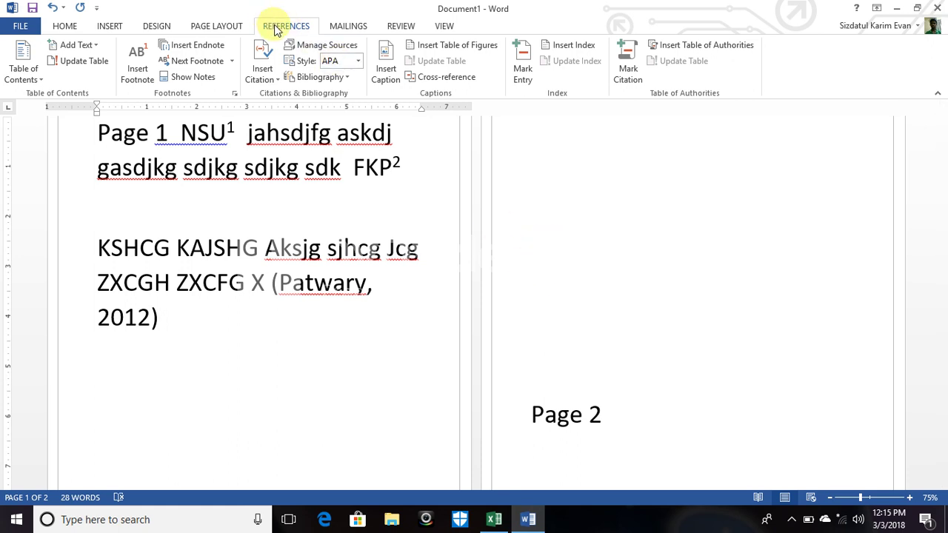
pyautogui.click(323, 49)
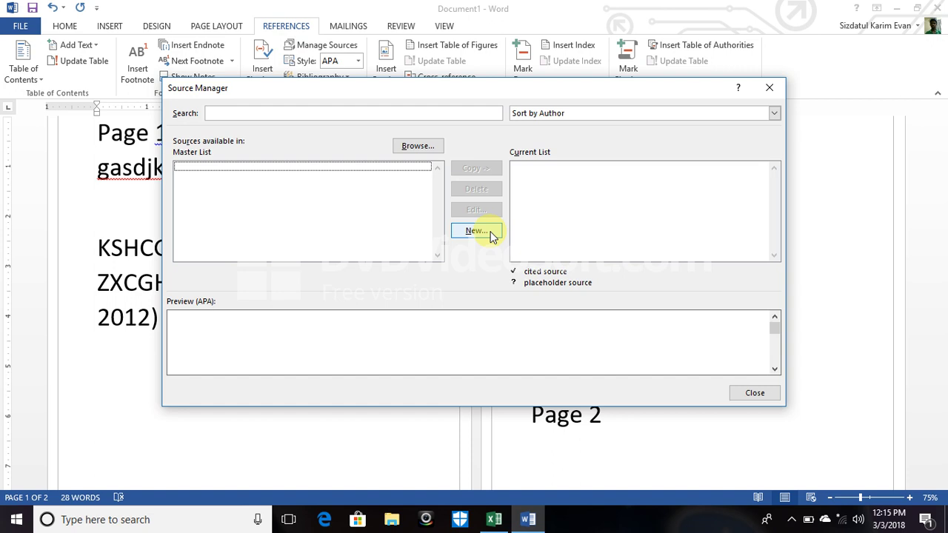
# Create a new Book source and enter the author's name
pyautogui.click(490, 235)
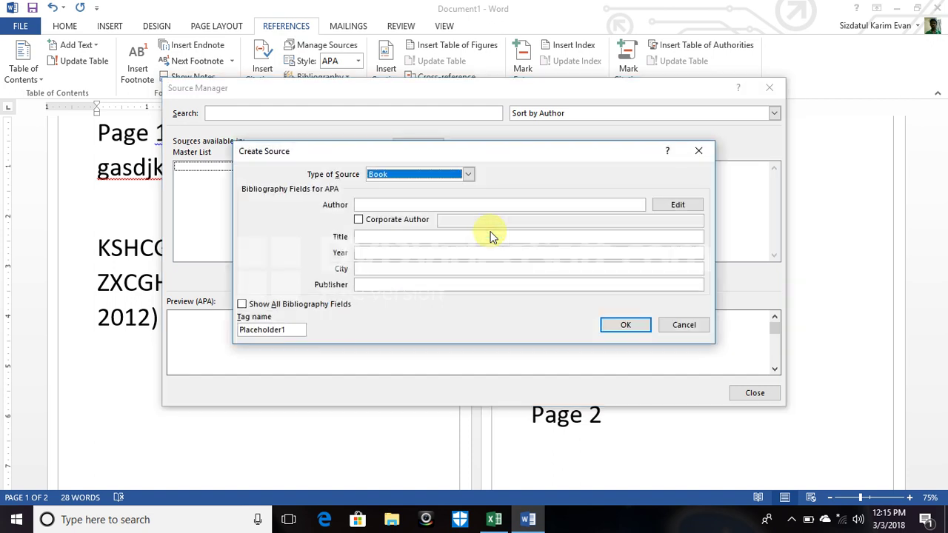
pyautogui.click(395, 175)
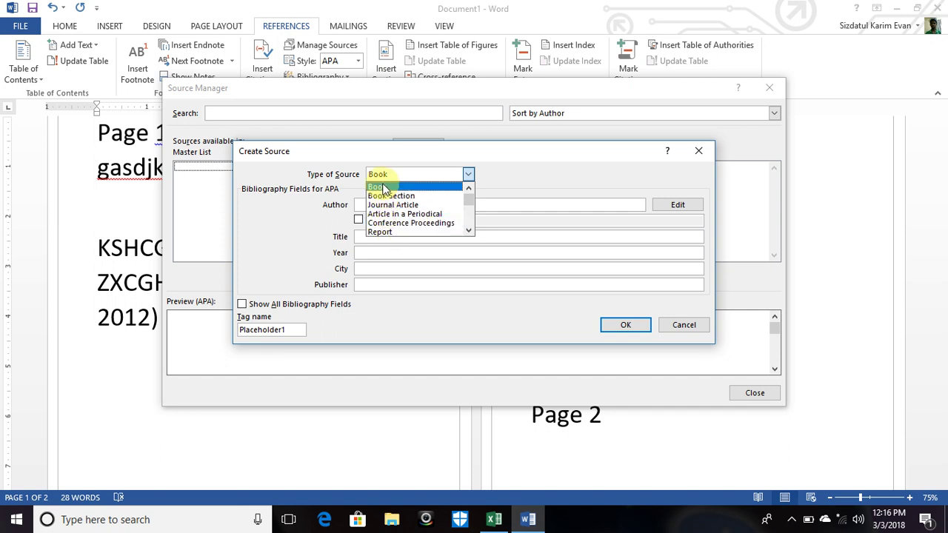
pyautogui.click(384, 190)
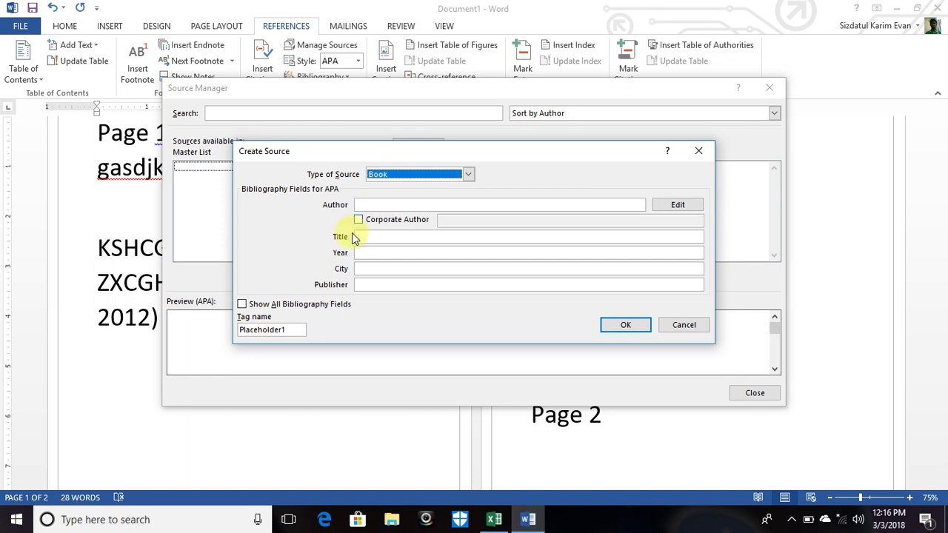
pyautogui.click(386, 204)
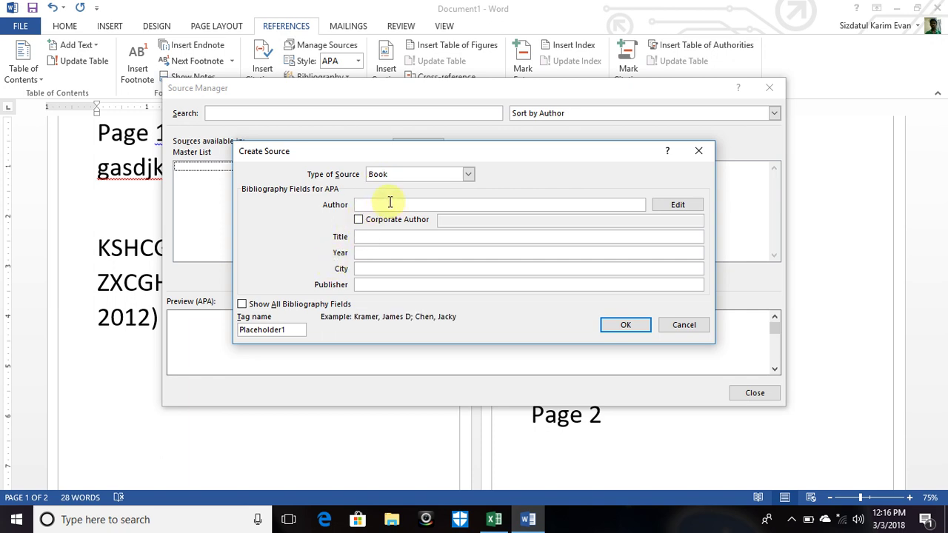
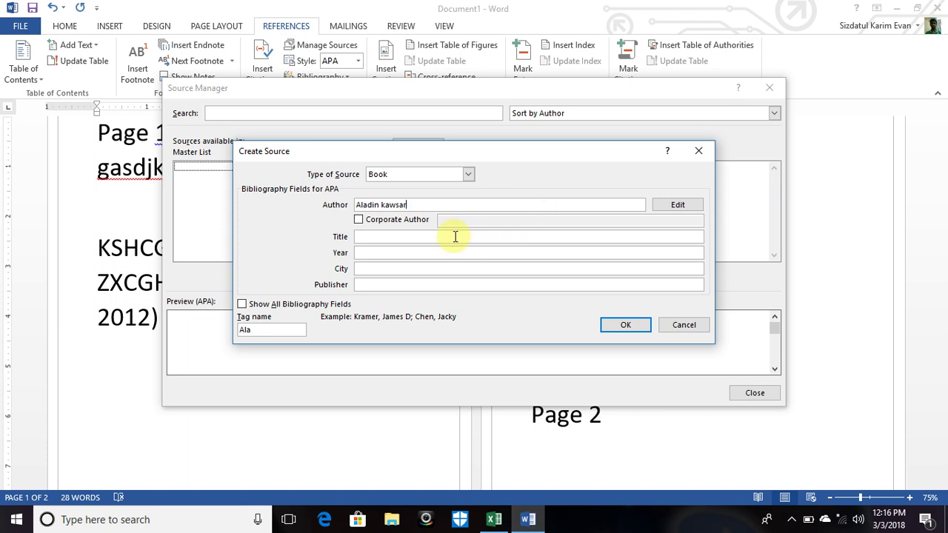
# Enter title Business Organisation, year 2012, publisher Penguin Publication, and save the book source
pyautogui.click(379, 237)
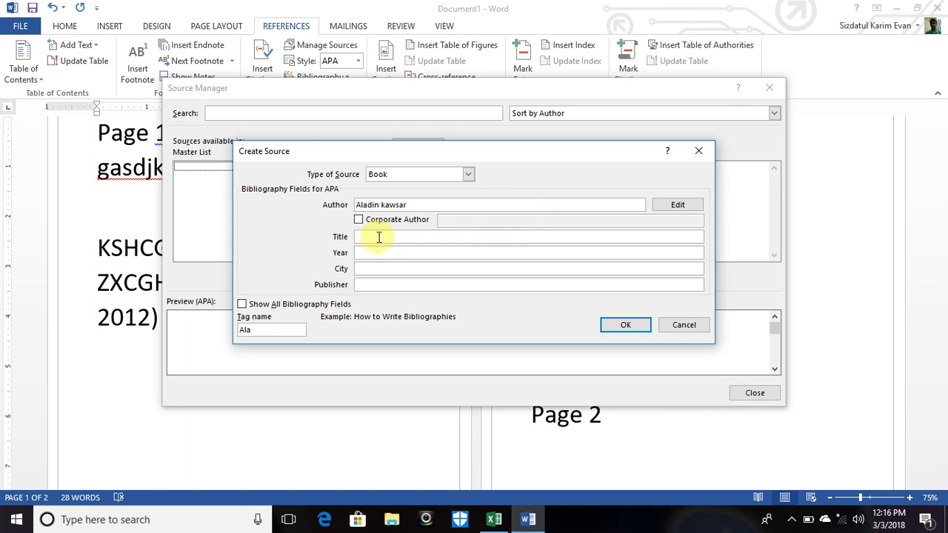
pyautogui.write('Business')
pyautogui.write('O')
pyautogui.write('rganisation')
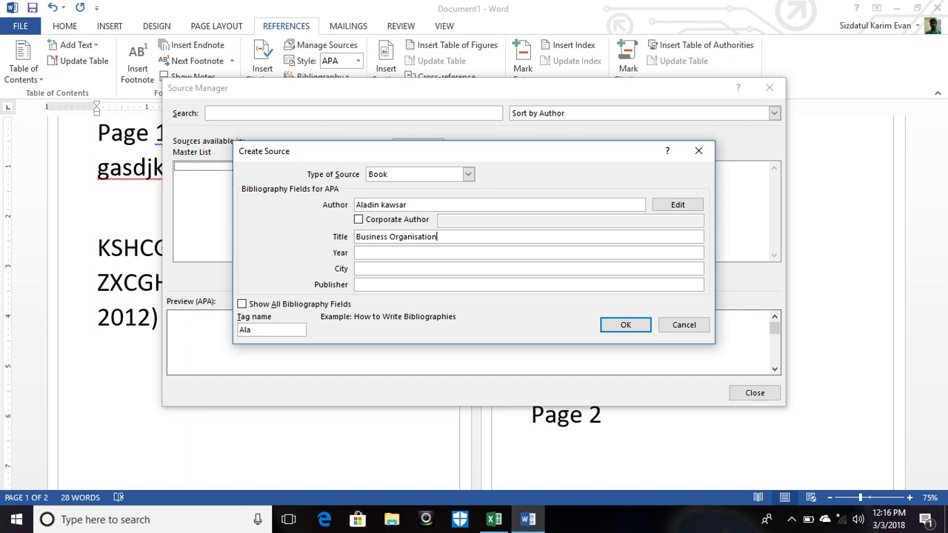
pyautogui.click(372, 252)
pyautogui.write('2012')
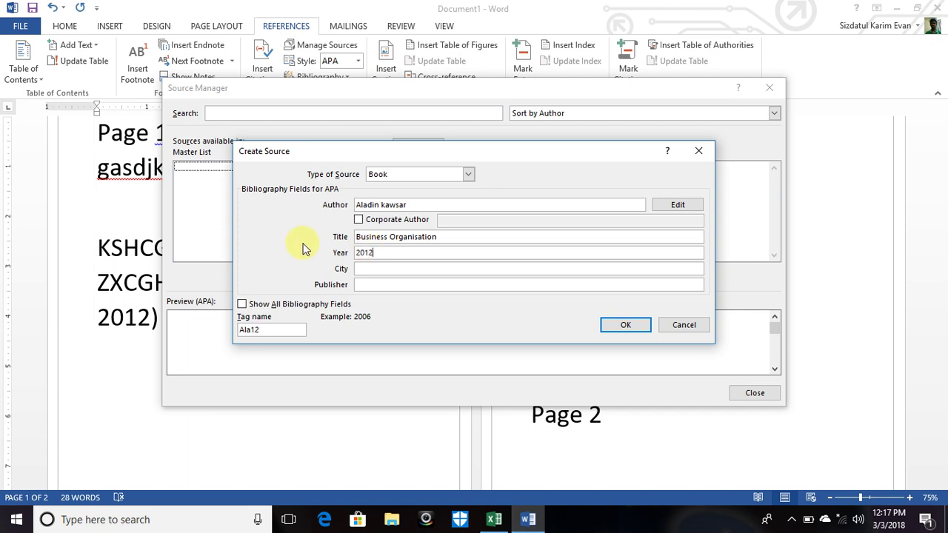
pyautogui.click(393, 285)
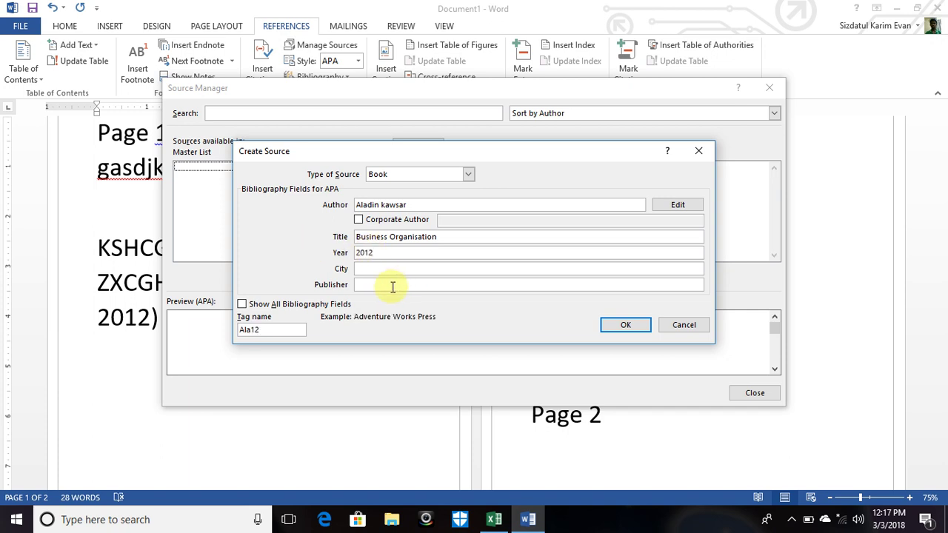
pyautogui.write('Pen')
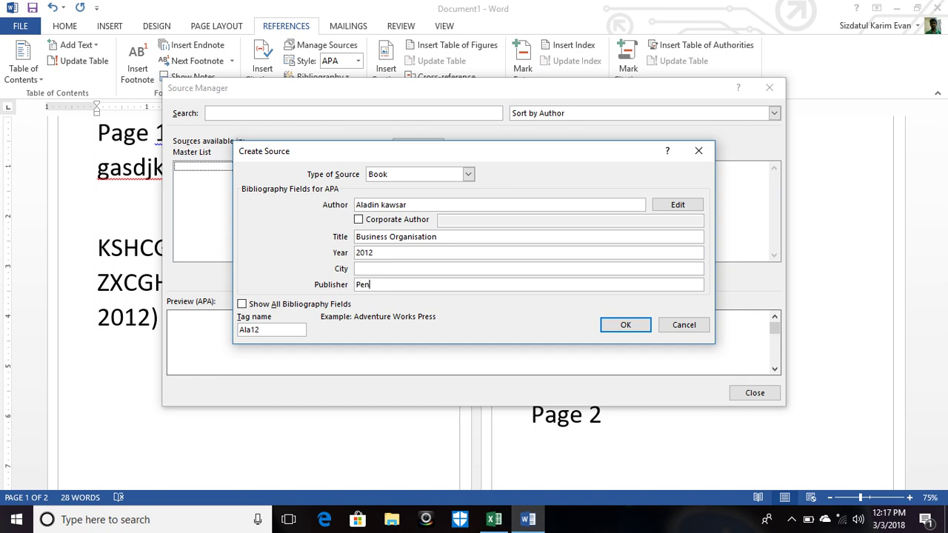
pyautogui.write('u')
pyautogui.write('ublicat')
pyautogui.write('ion')
pyautogui.click(641, 332)
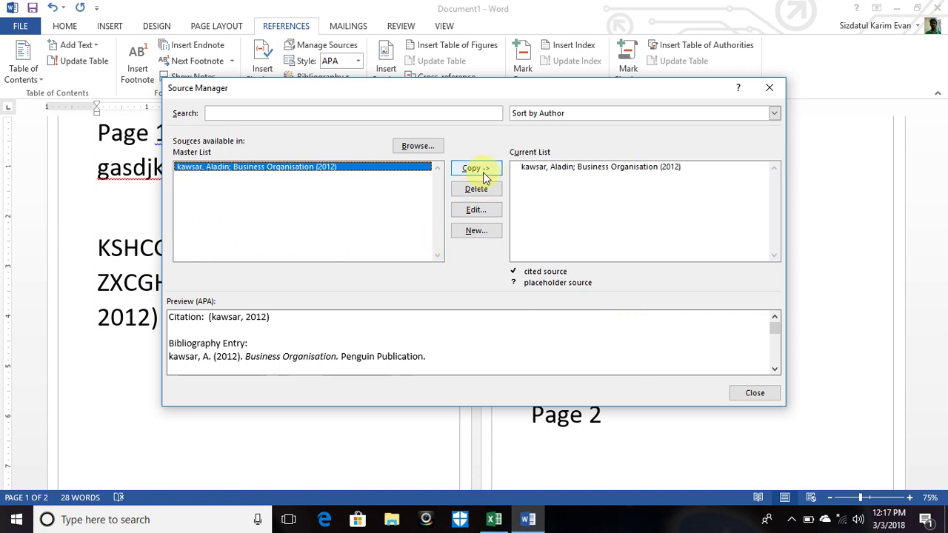
# Create a new Journal Article source and enter the author's name
pyautogui.click(475, 228)
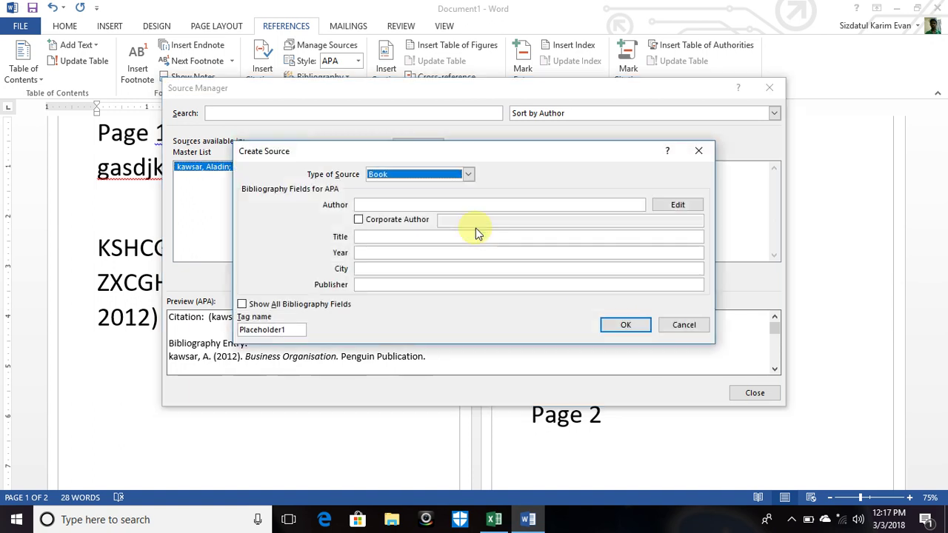
pyautogui.click(391, 179)
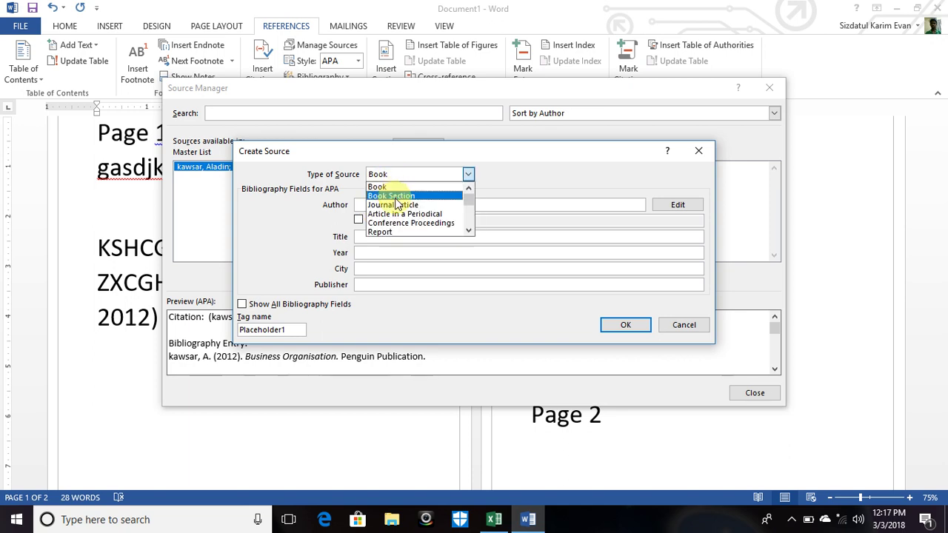
pyautogui.click(398, 205)
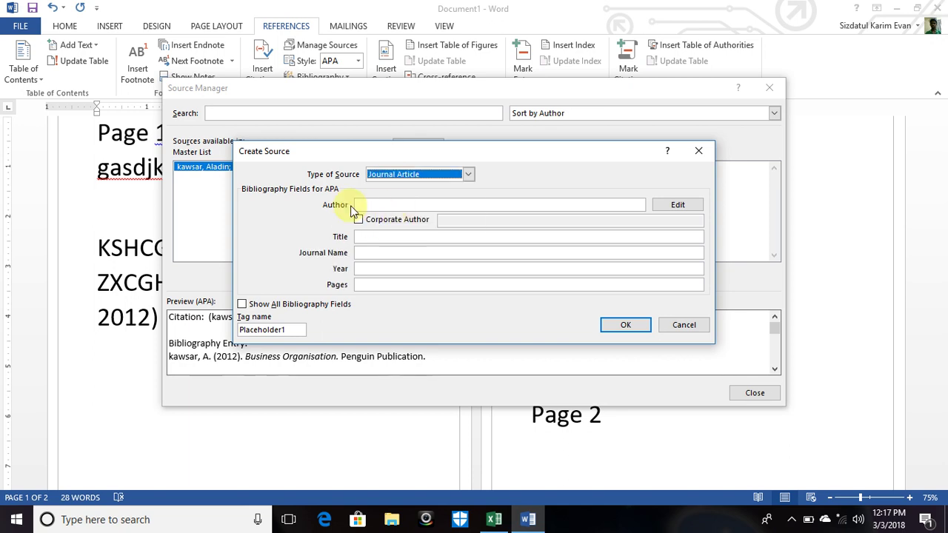
pyautogui.click(363, 205)
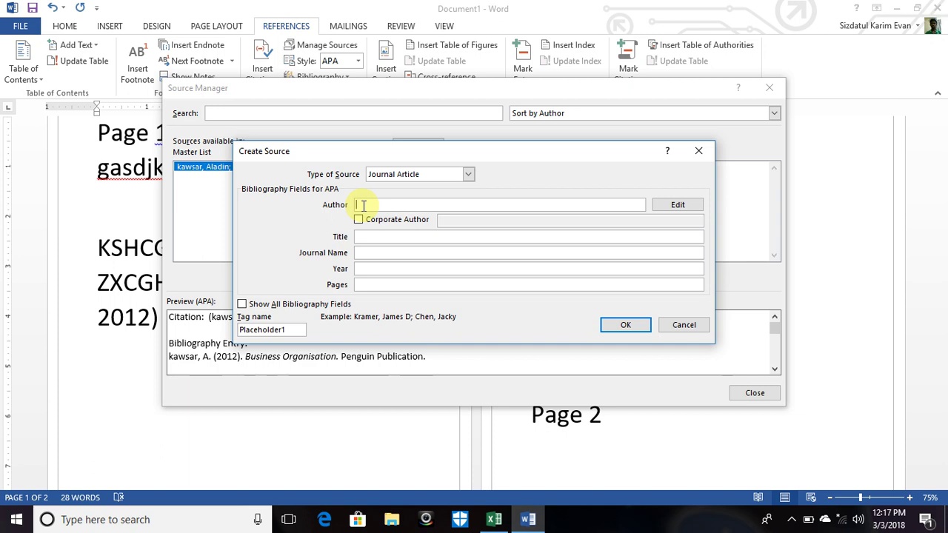
pyautogui.write('F.K')
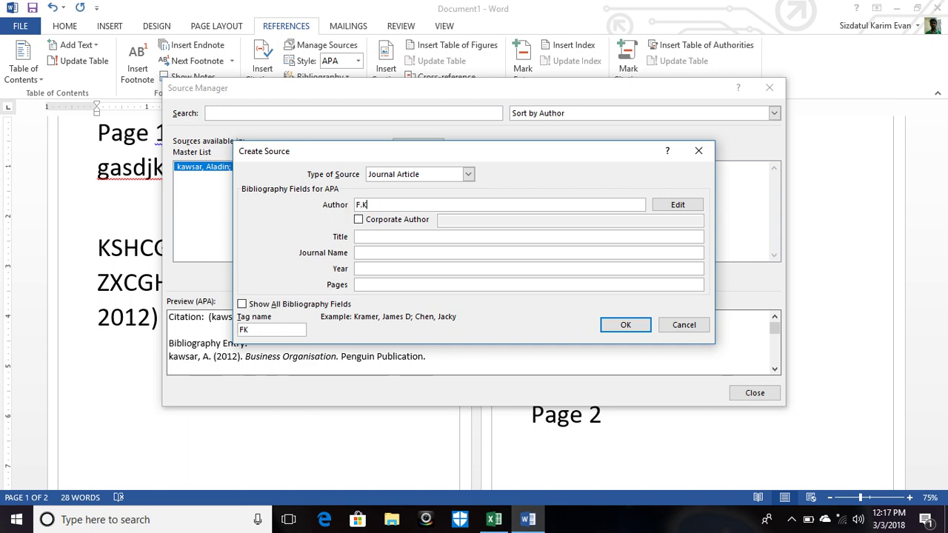
pyautogui.write('. Patwary')
# Enter title Business ethics in Bangladesh, NSU yearly Journal, 2011, pages 34-54, and save it
pyautogui.click(404, 239)
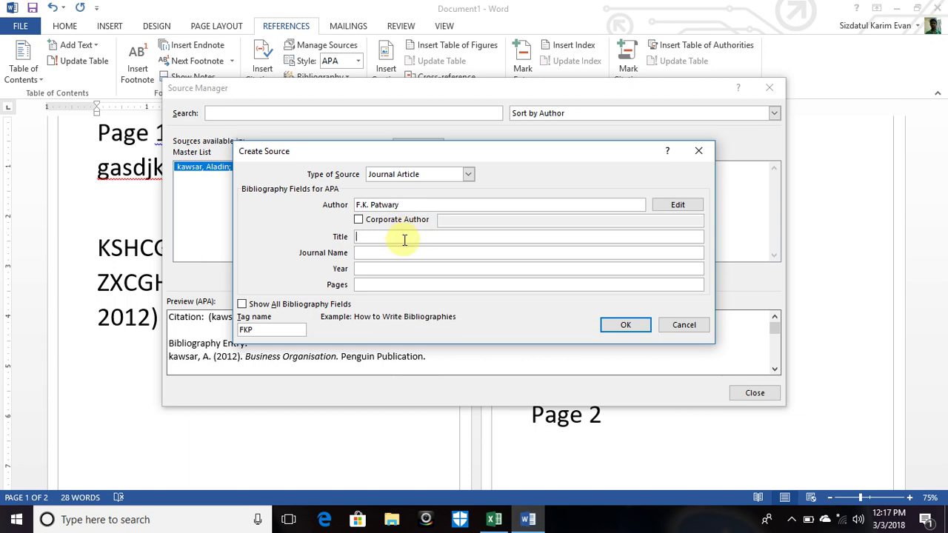
pyautogui.write('Business ethics ')
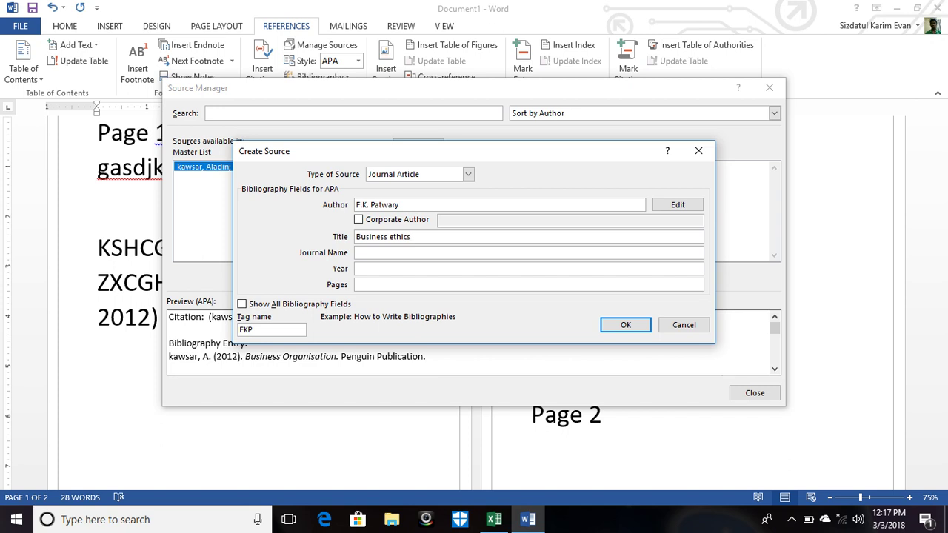
pyautogui.write('in ')
pyautogui.write('Bangladesh')
pyautogui.click(367, 254)
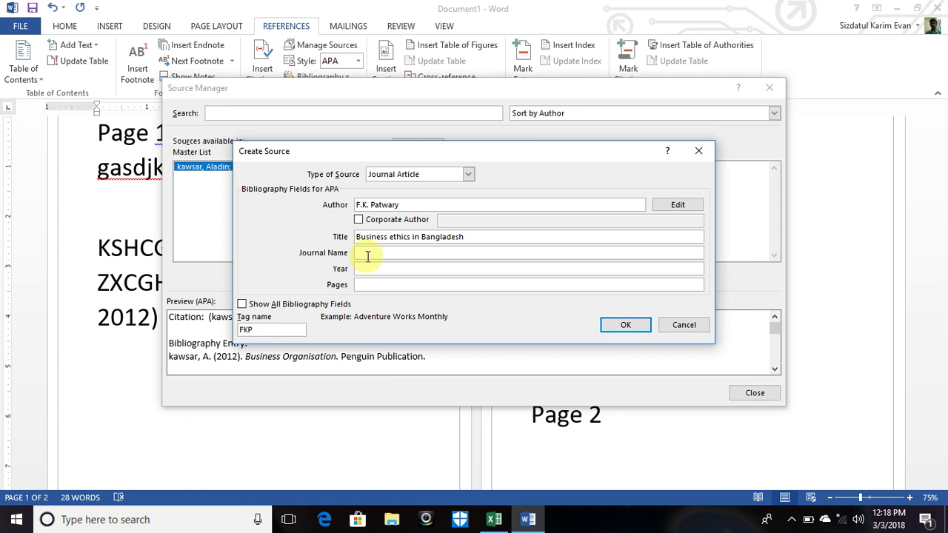
pyautogui.write('NSU ye')
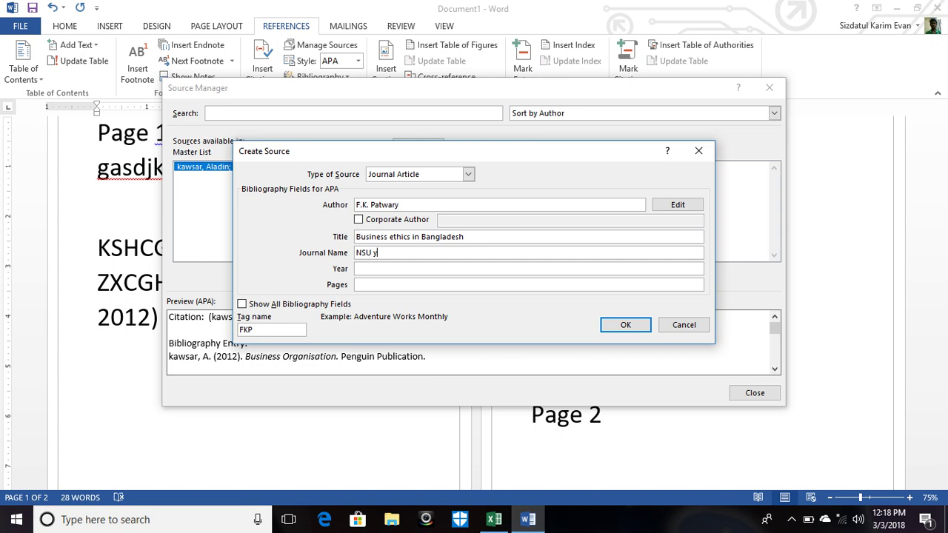
pyautogui.write('arl')
pyautogui.write('y J')
pyautogui.write('ournal')
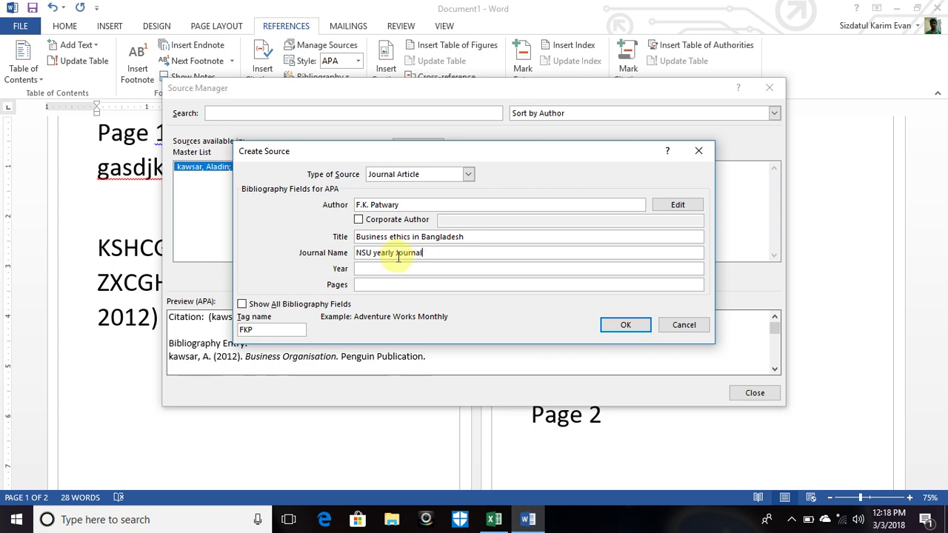
pyautogui.click(382, 271)
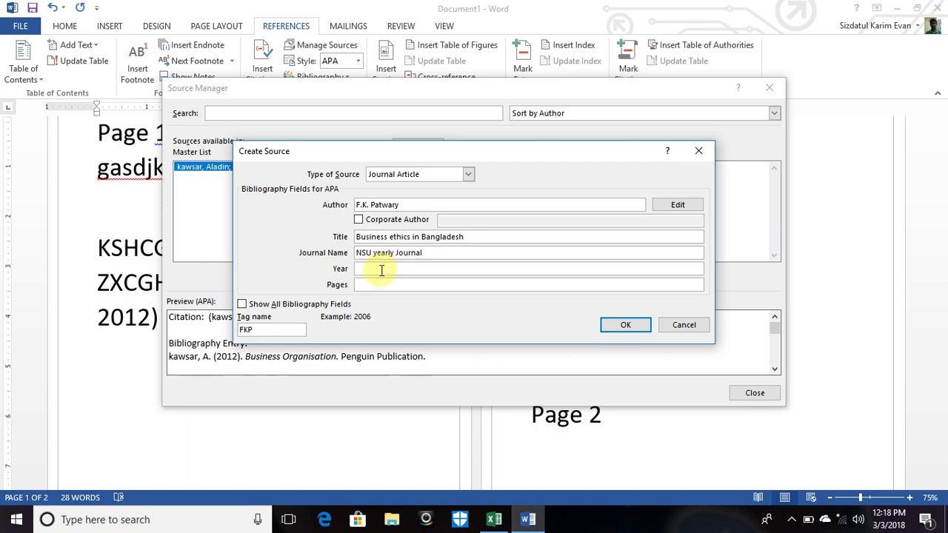
pyautogui.write('2011')
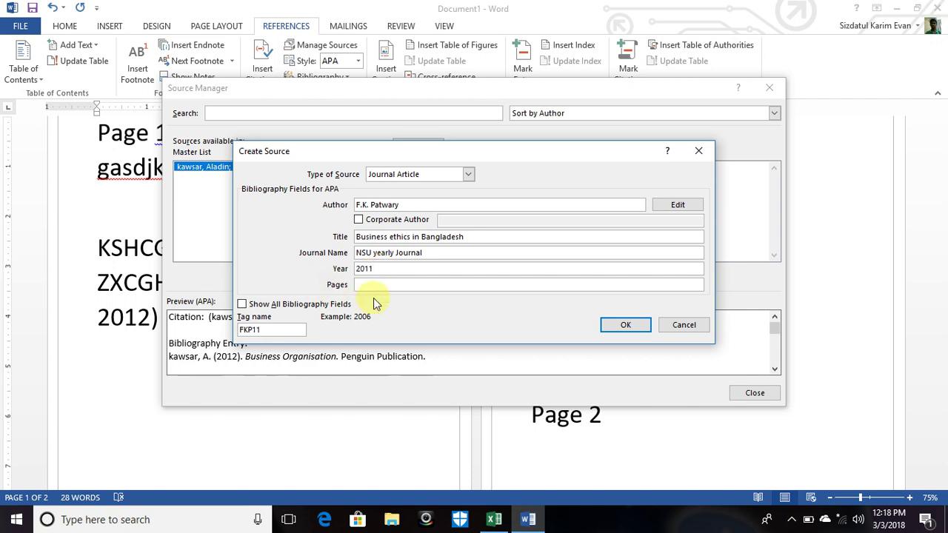
pyautogui.click(376, 285)
pyautogui.write('34')
pyautogui.write('-54')
pyautogui.click(616, 325)
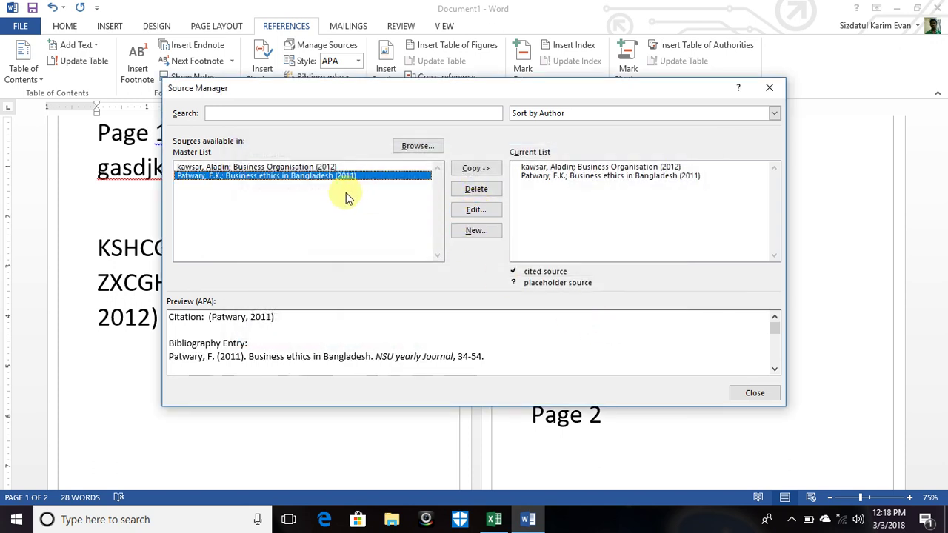
# Review the 2011 article's details, then copy it to the current list, confirming the overwrite
pyautogui.click(478, 213)
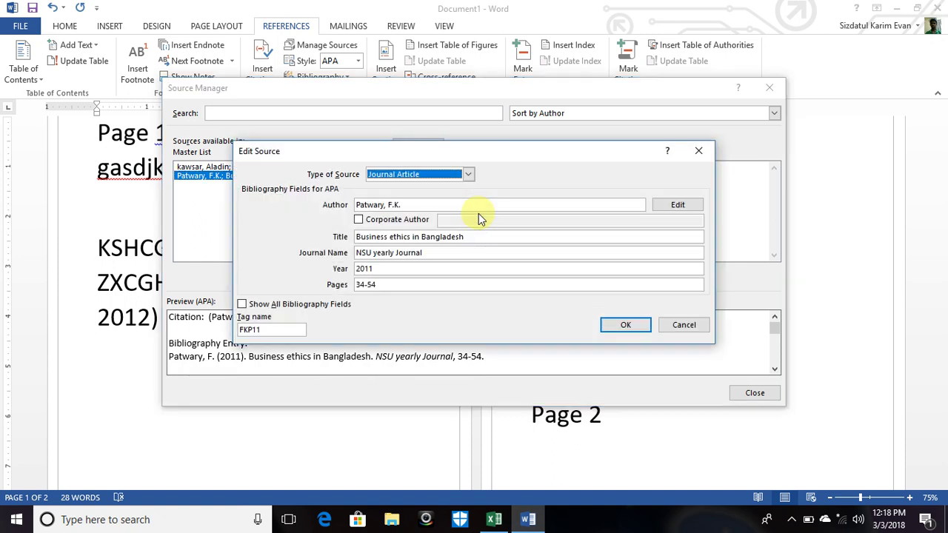
pyautogui.click(682, 325)
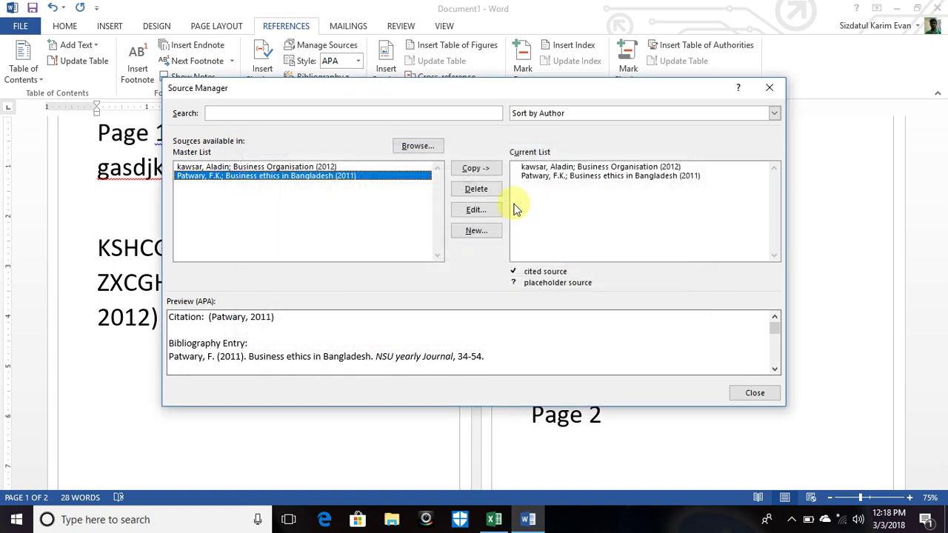
pyautogui.click(468, 171)
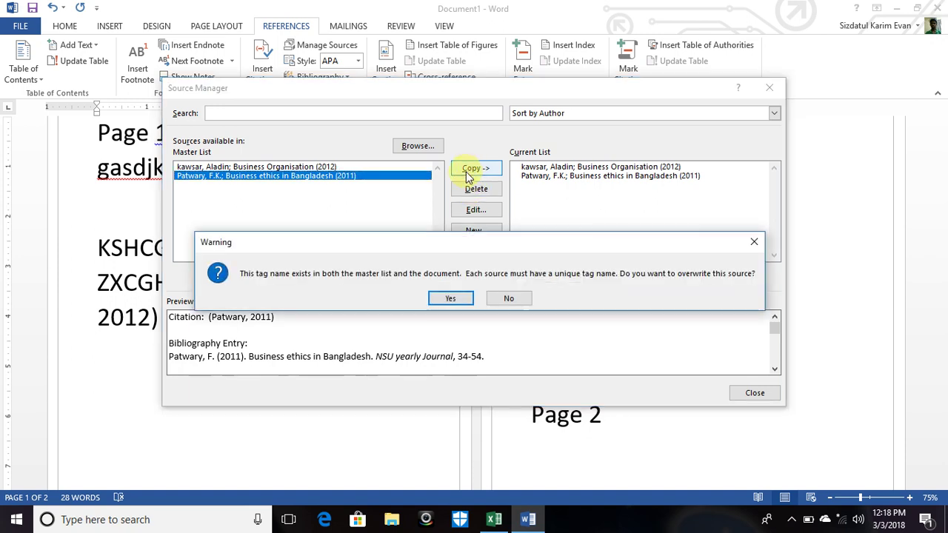
pyautogui.click(450, 298)
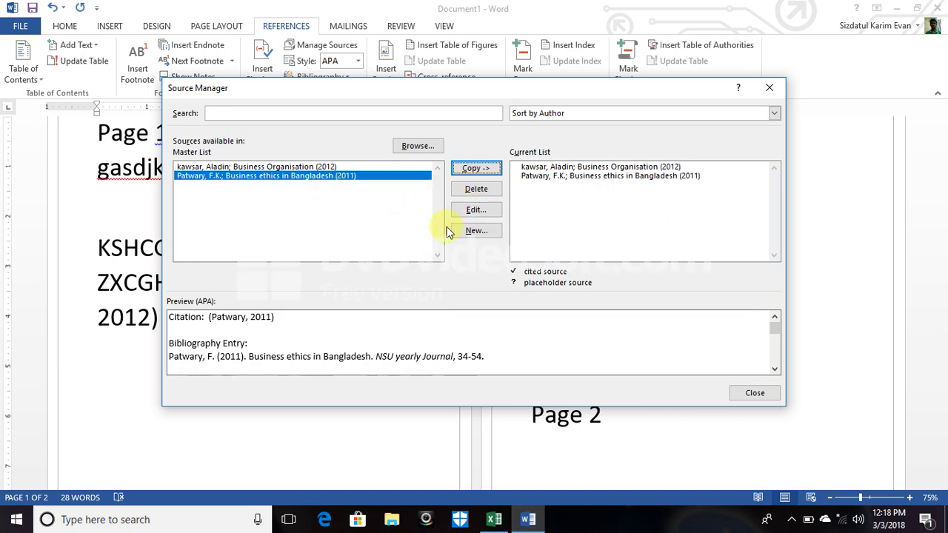
pyautogui.click(323, 218)
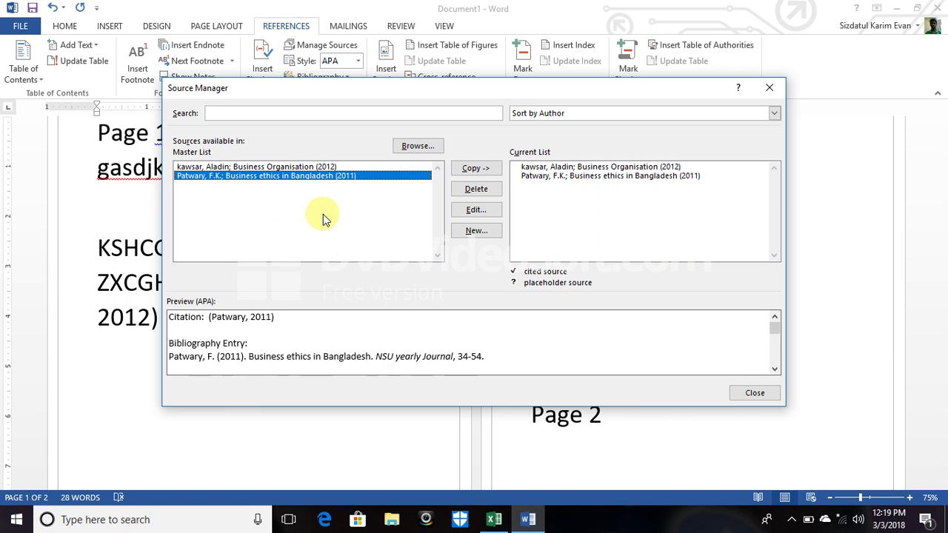
# Create a new Report source and enter the author's name
pyautogui.click(484, 230)
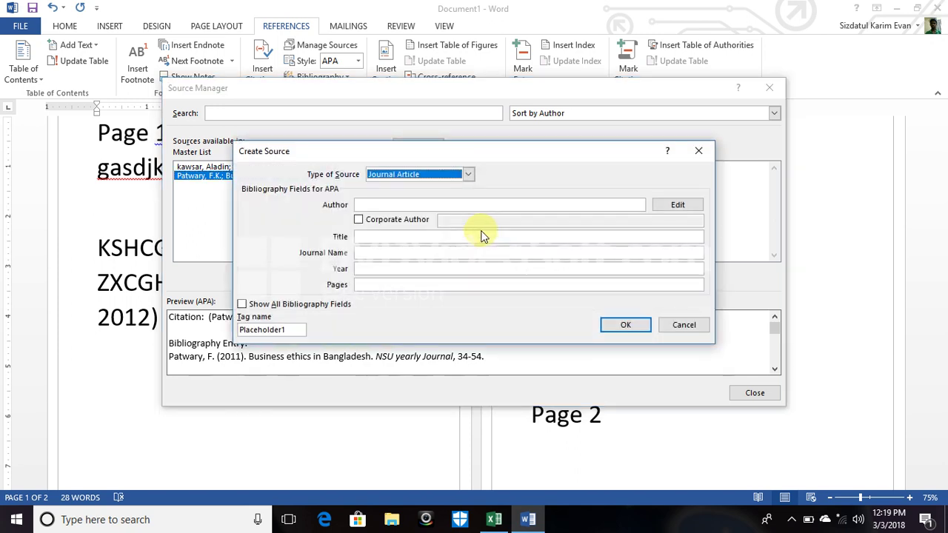
pyautogui.click(379, 207)
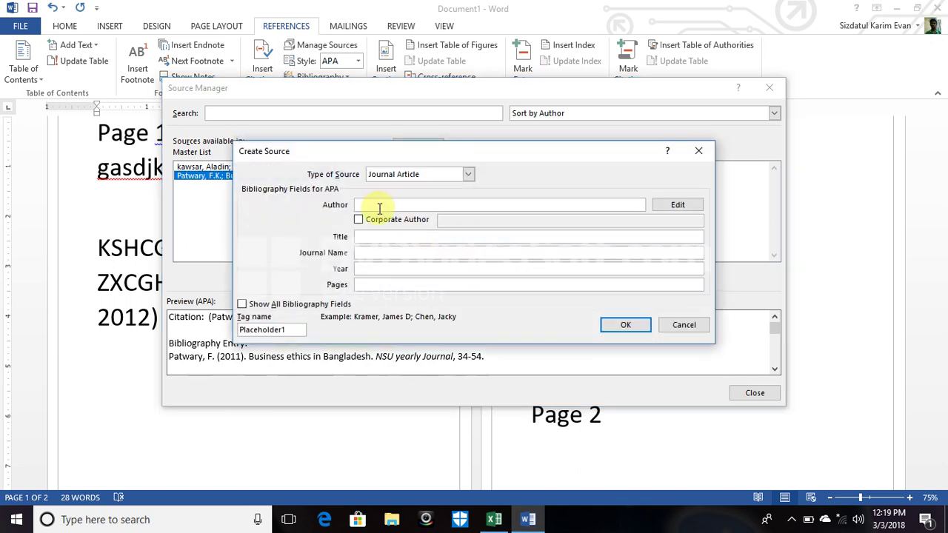
pyautogui.hotkey('ctrl', 'v')
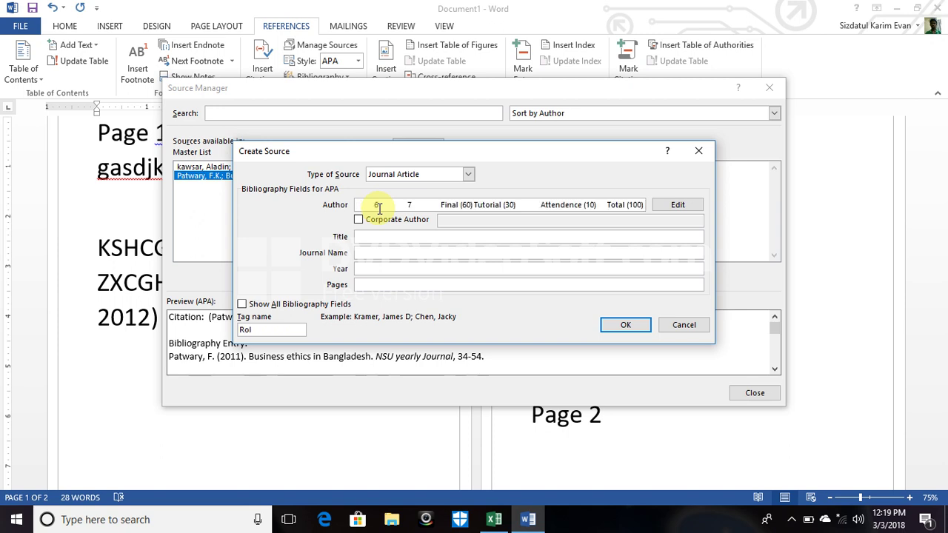
pyautogui.hotkey('ctrl', 'z')
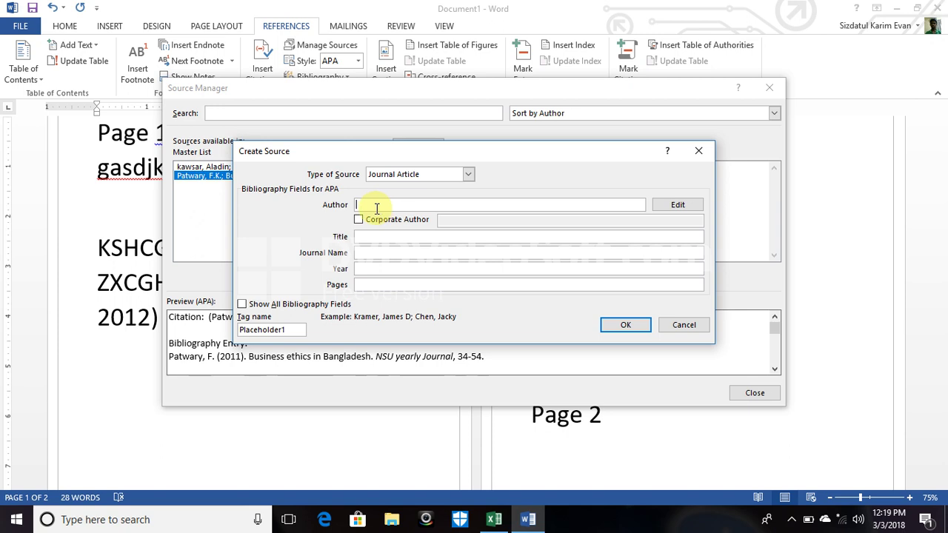
pyautogui.click(419, 175)
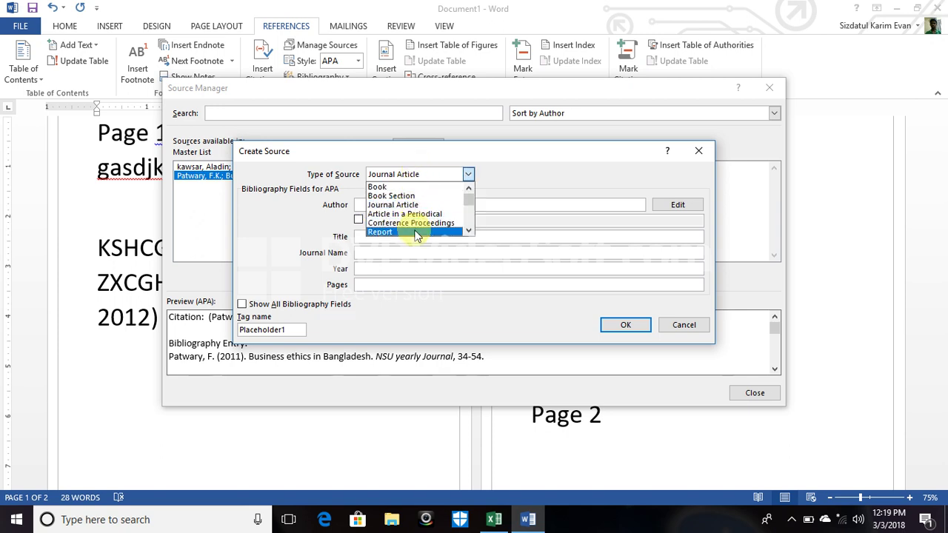
pyautogui.click(412, 231)
pyautogui.click(389, 204)
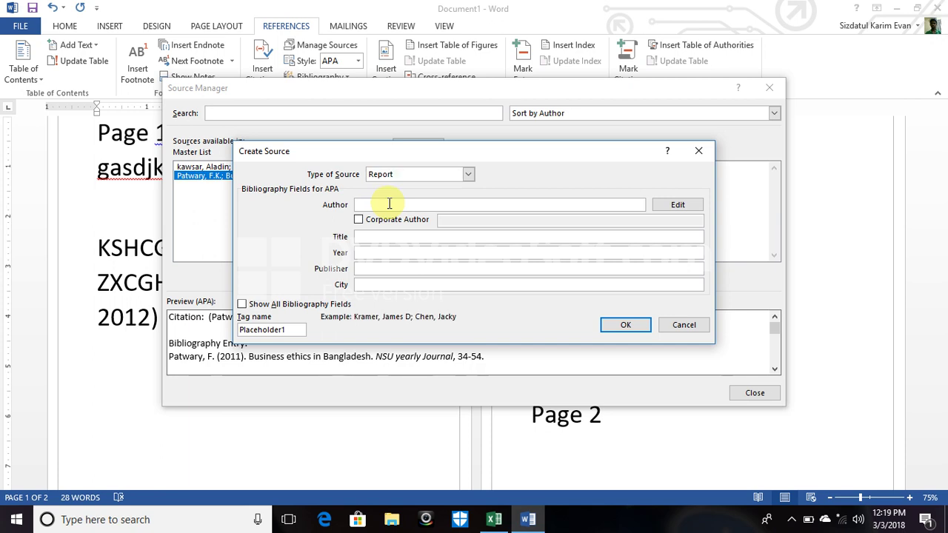
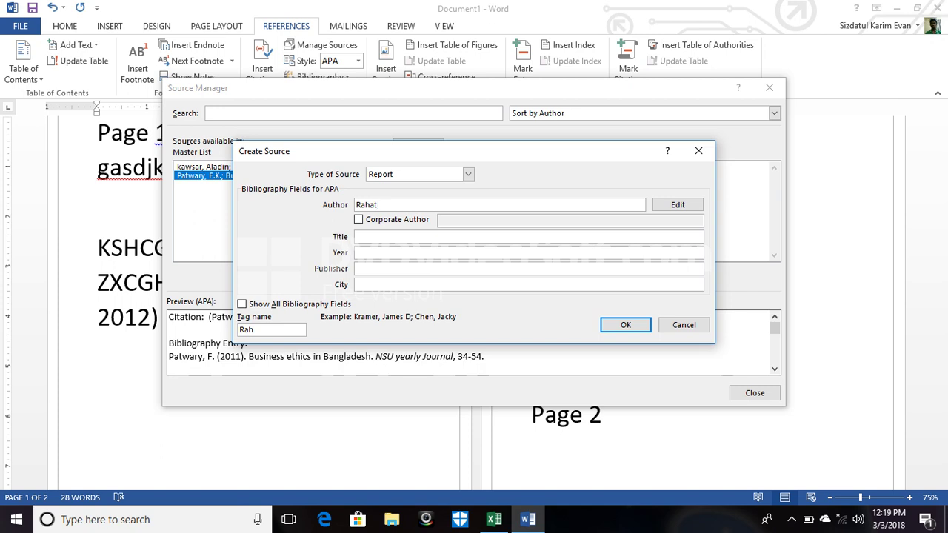
# Enter title How to escape from Classes, year 2017, publisher ABC Publications, and save the report
pyautogui.click(379, 239)
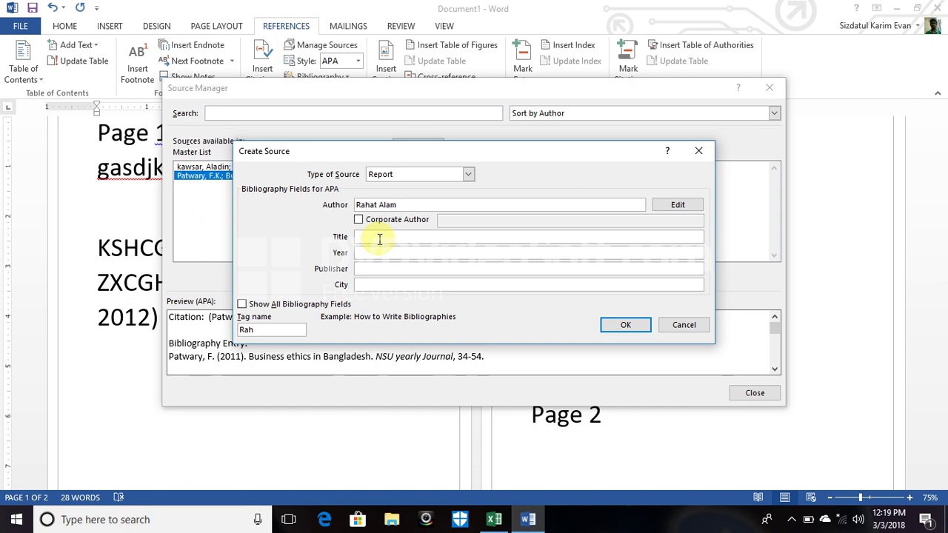
pyautogui.write('How to ed')
pyautogui.write('cape from')
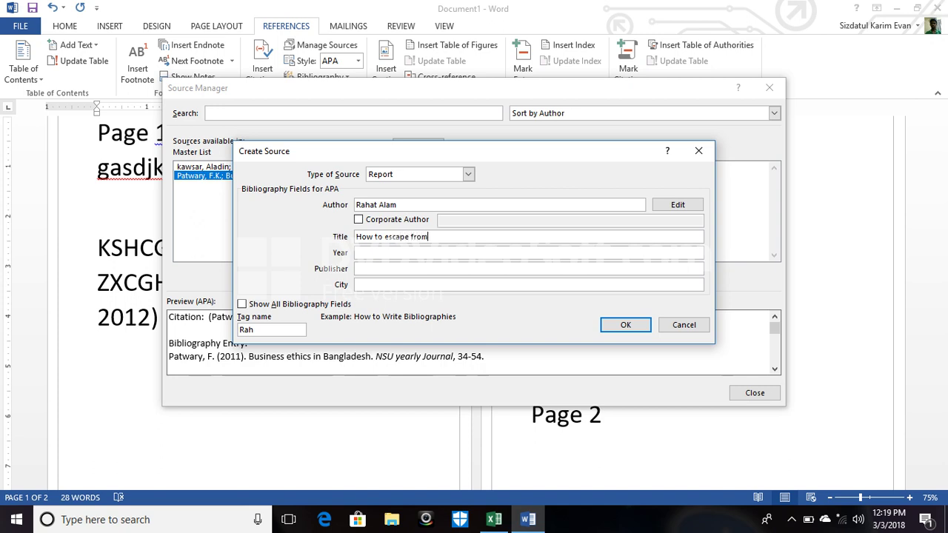
pyautogui.write('xam')
pyautogui.press('BackSpace')
pyautogui.write('lass')
pyautogui.write('es')
pyautogui.click(366, 254)
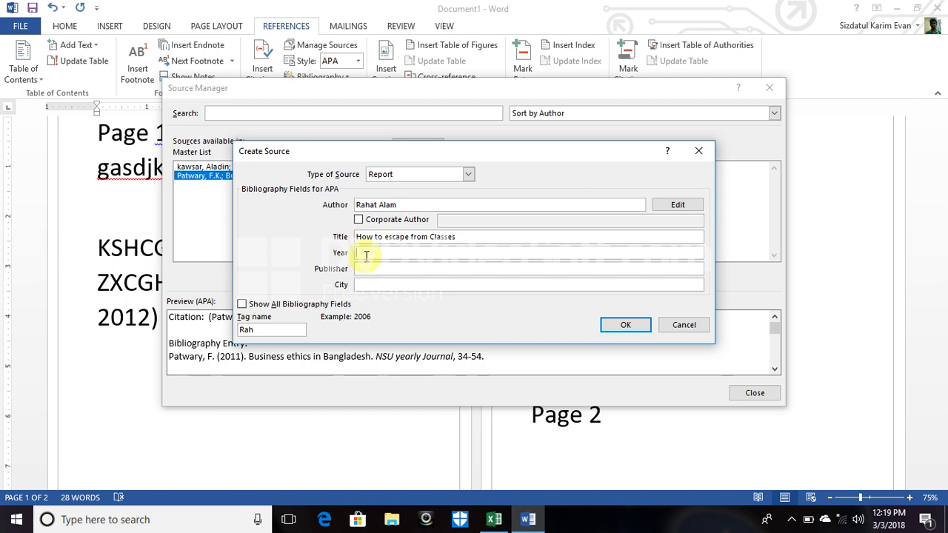
pyautogui.write('2017')
pyautogui.click(365, 269)
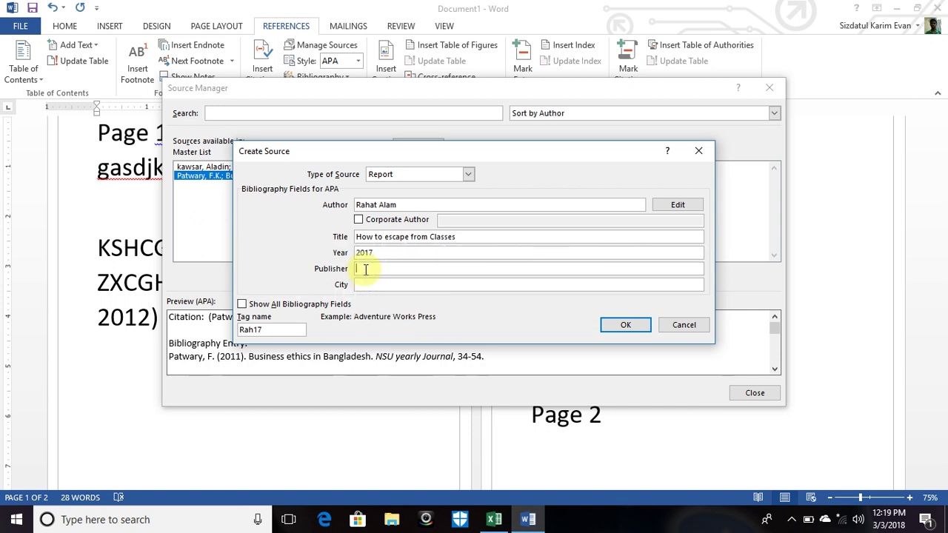
pyautogui.write('ABC')
pyautogui.write(' Pub')
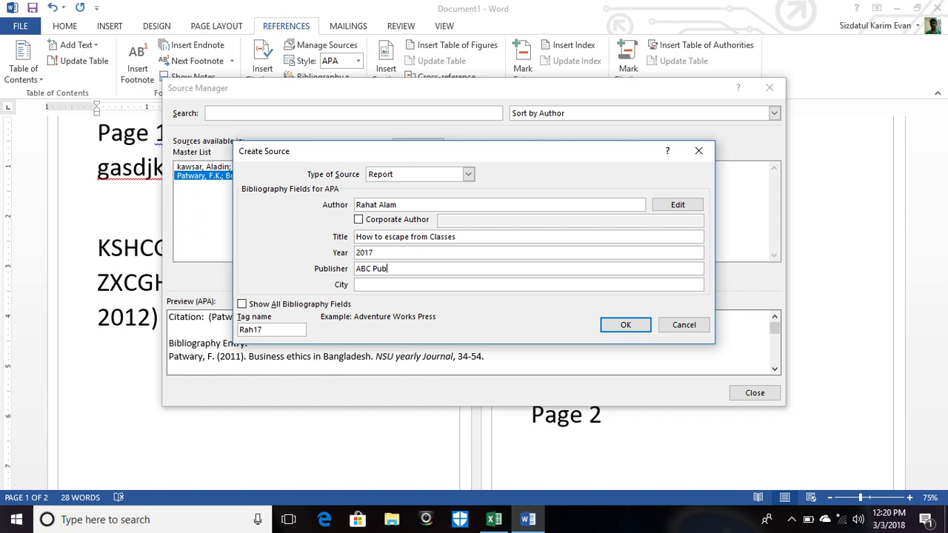
pyautogui.write('lications')
pyautogui.click(621, 324)
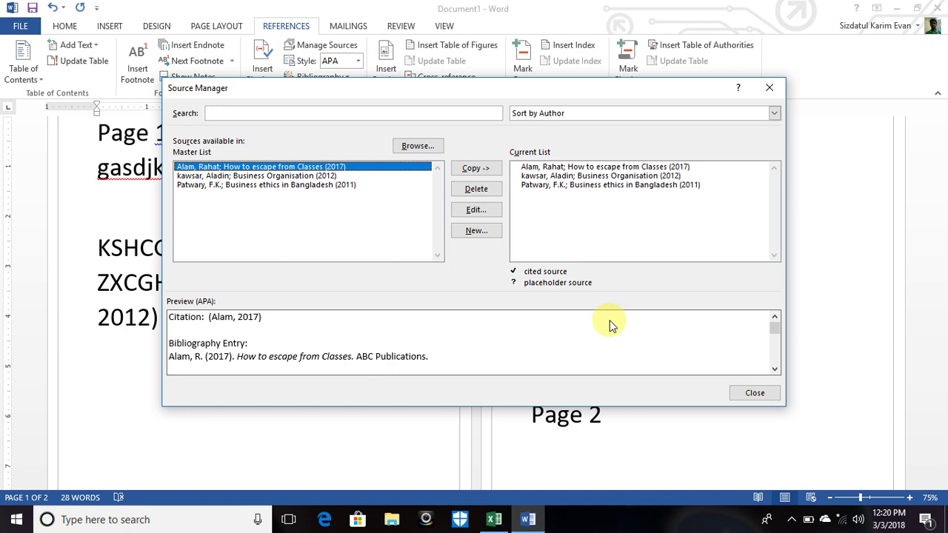
# Close the Source Manager and delete the 2012 citation following 'ZXCFG X' in the second paragraph
pyautogui.click(754, 393)
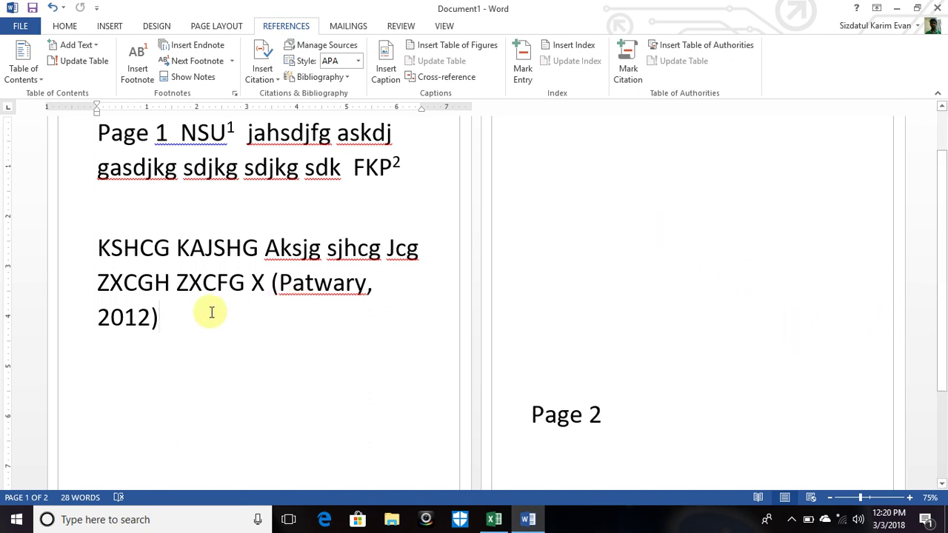
pyautogui.moveTo(290, 302); pyautogui.dragTo(274, 287)
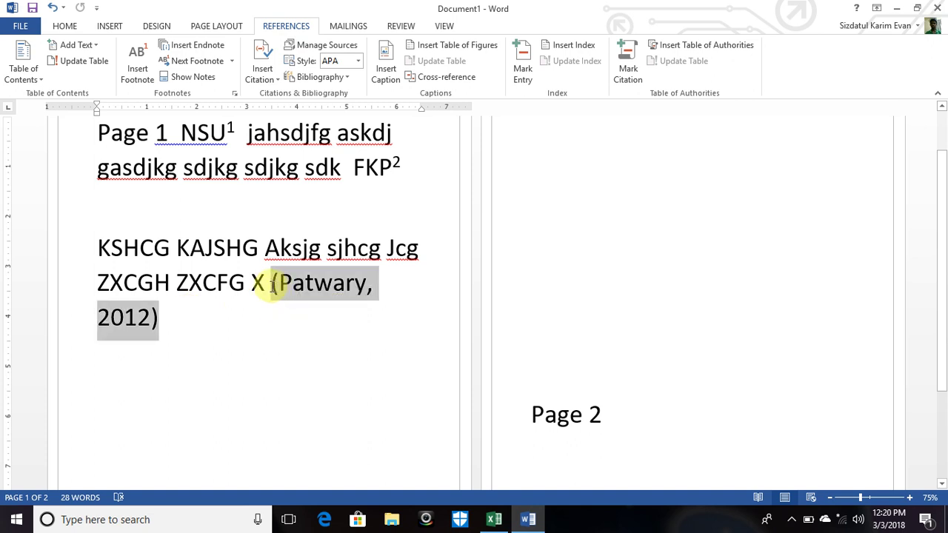
pyautogui.press('Delete')
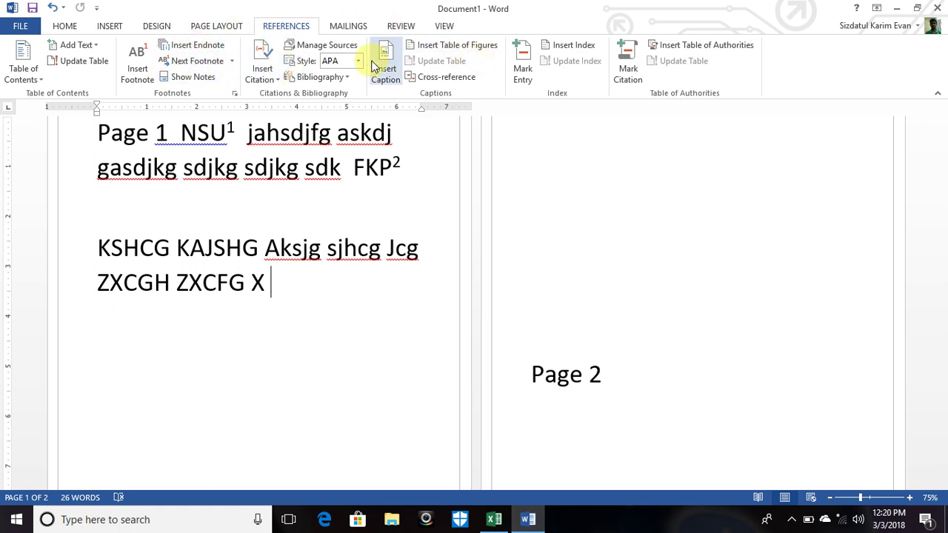
pyautogui.click(268, 78)
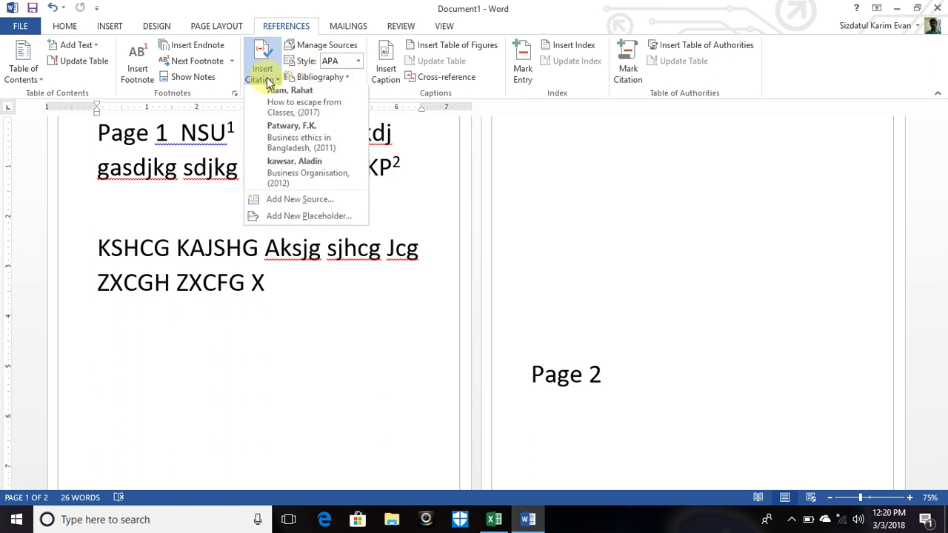
# Cite the 2011 Business ethics in Bangladesh source after 'ZXCFG X' and add a filler paragraph below
pyautogui.click(311, 149)
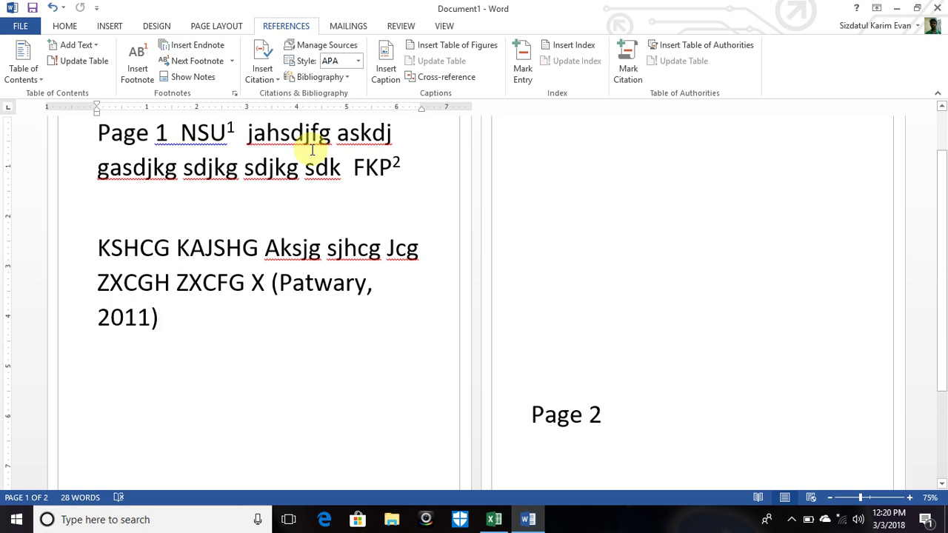
pyautogui.press('Return')
pyautogui.write('AJHSCGKSJHcg JKC gZJXC GJZXCGJZCG asldfk')
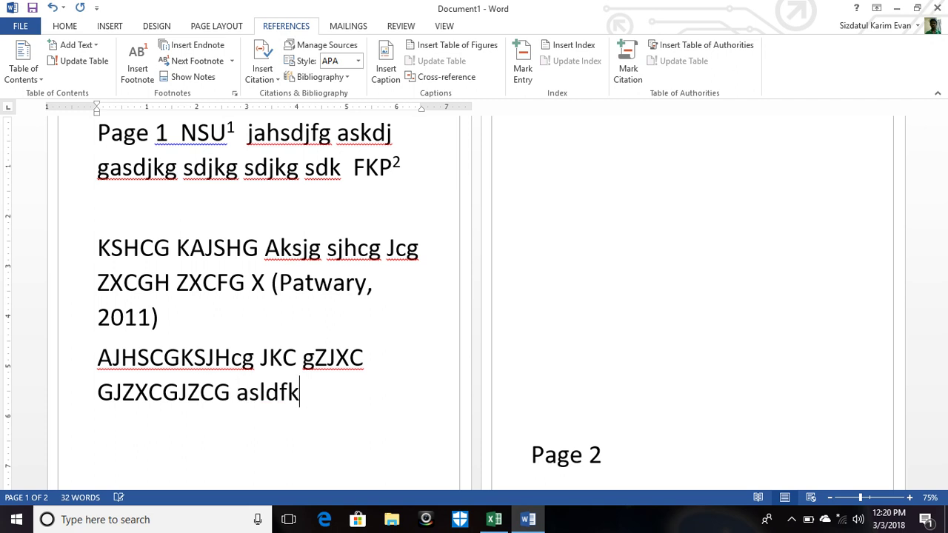
pyautogui.write(' asdlf asdlf adfjh askld ha')
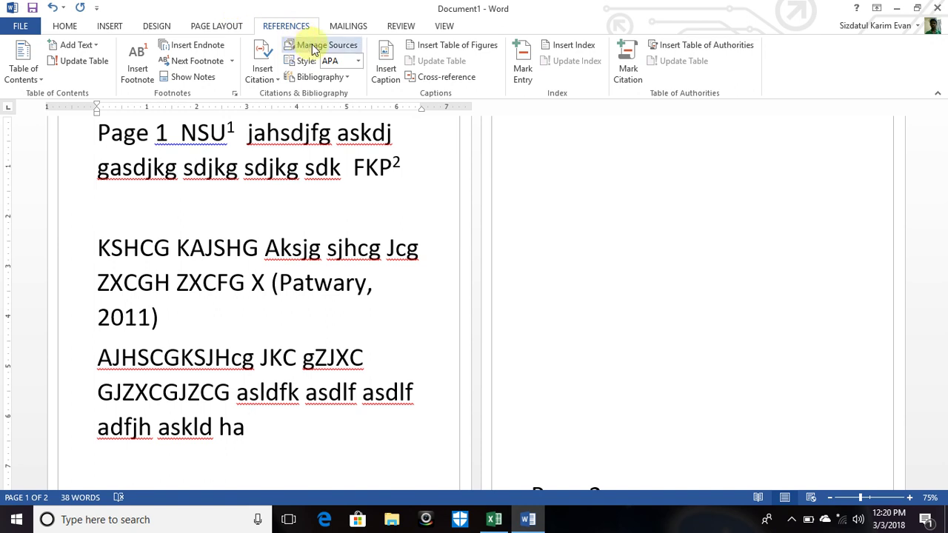
pyautogui.click(262, 77)
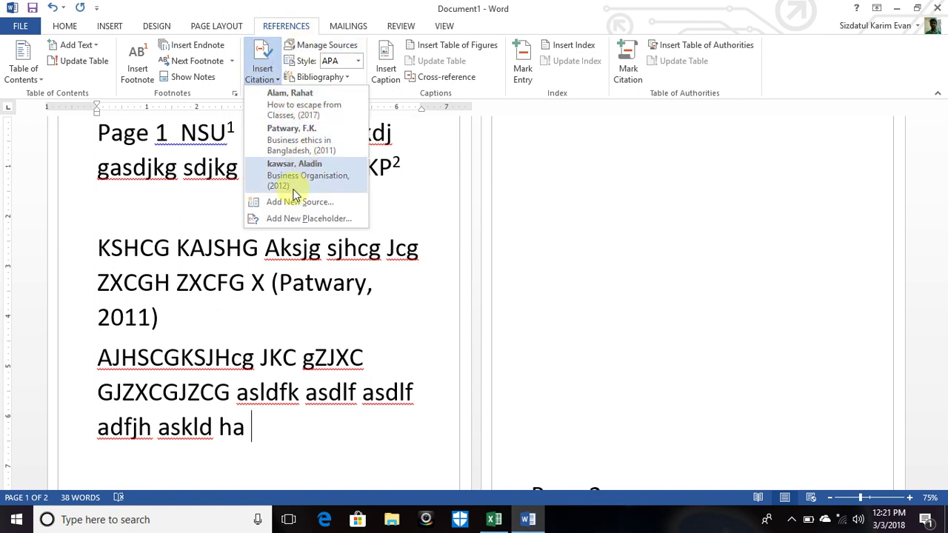
pyautogui.press('Escape')
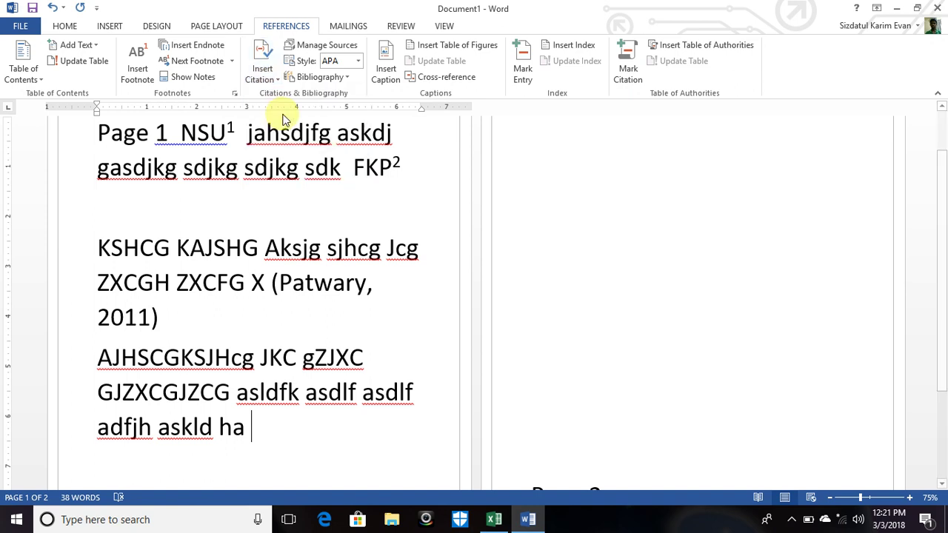
pyautogui.press('Return')
# Type another filler paragraph ending with a 2012 Business Organisation citation, followed by a blank line
pyautogui.write('skdfjhs kdfh sdkf hsdkfj hsdkfj hsdkfj ')
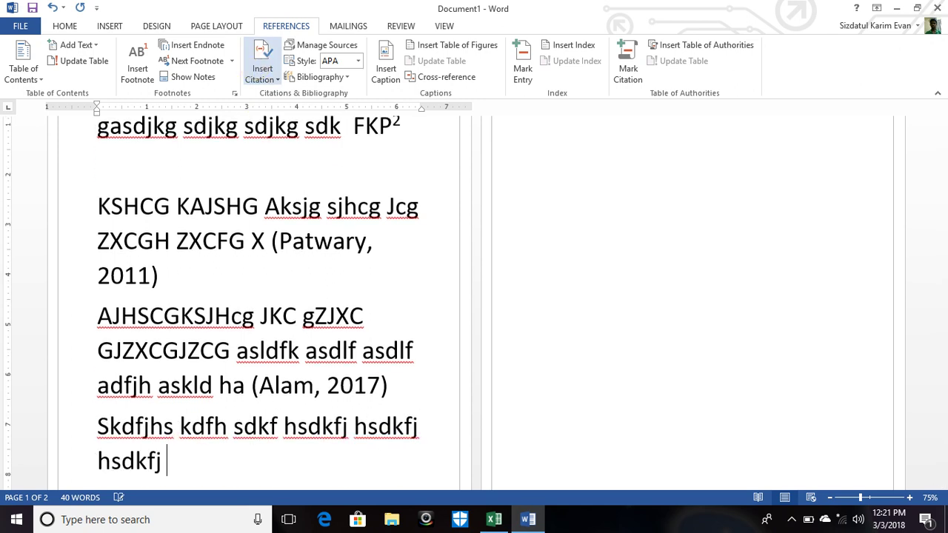
pyautogui.write('hsdk fhskdjf hskd hskd fhsk fhsjk sk')
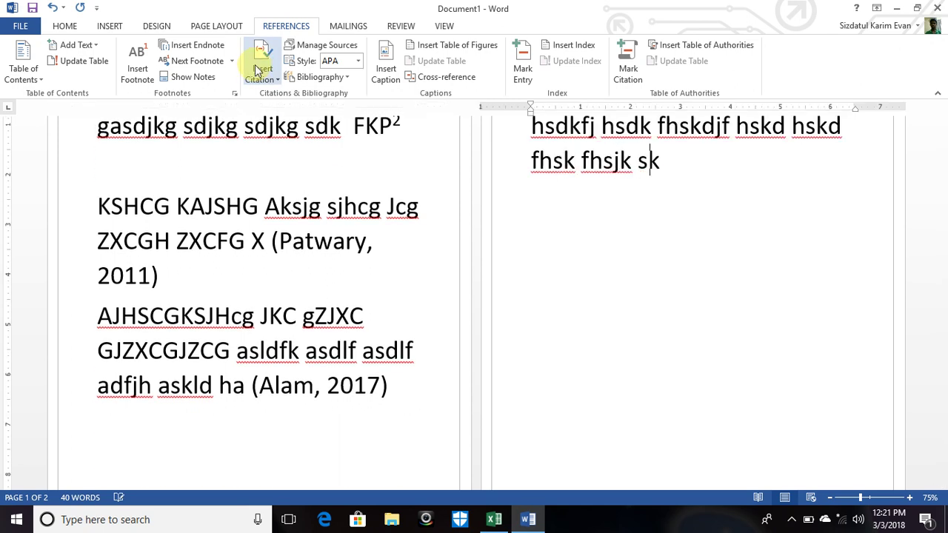
pyautogui.write(' ksdf h')
pyautogui.click(257, 70)
pyautogui.click(257, 71)
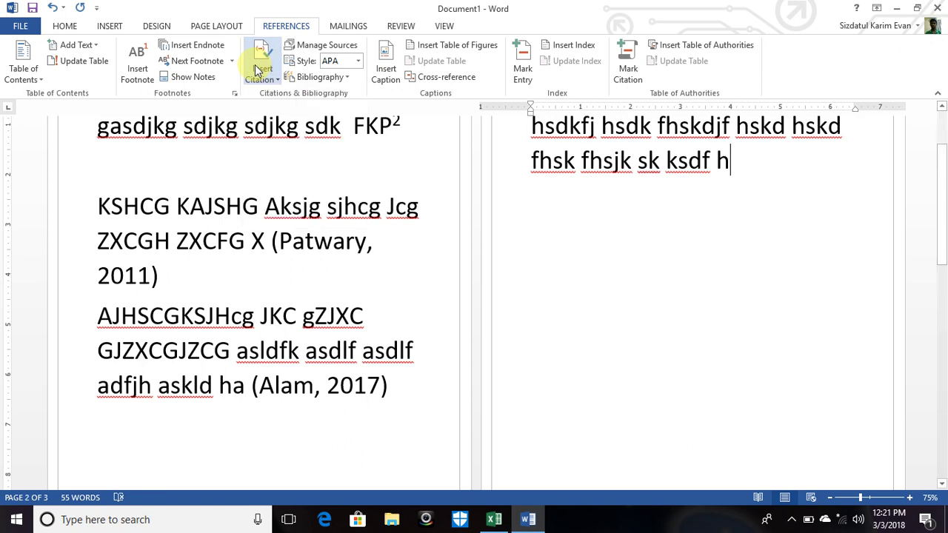
pyautogui.click(259, 74)
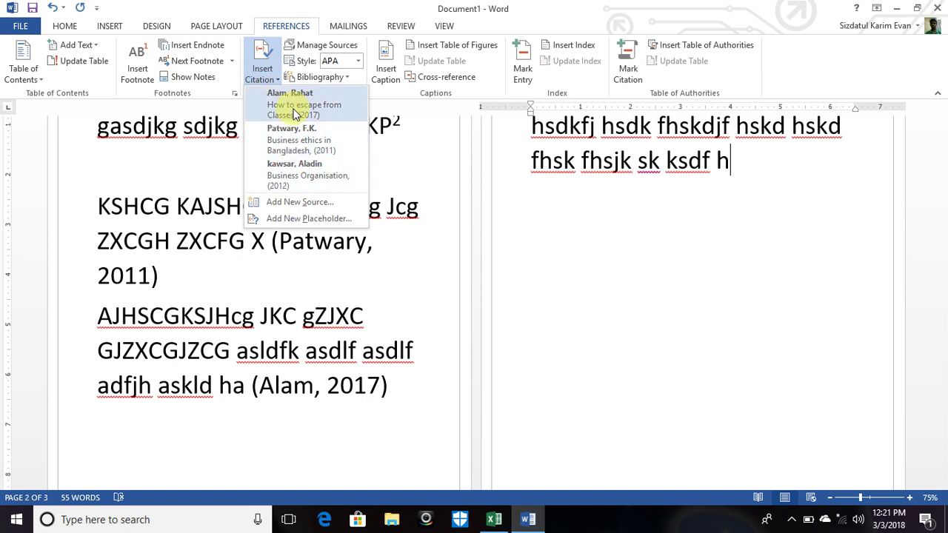
pyautogui.click(295, 176)
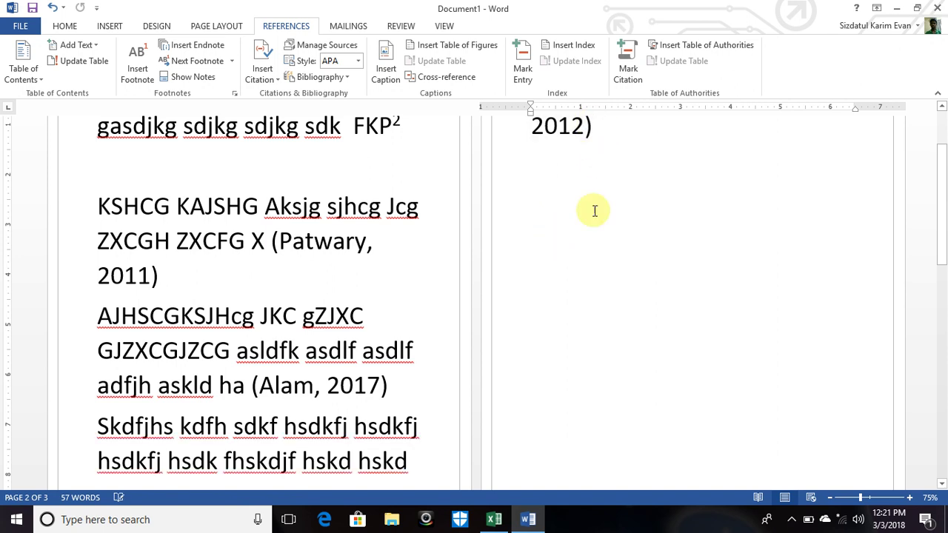
pyautogui.press('Return')
pyautogui.press('Return')
pyautogui.press('Return')
pyautogui.press('Return')
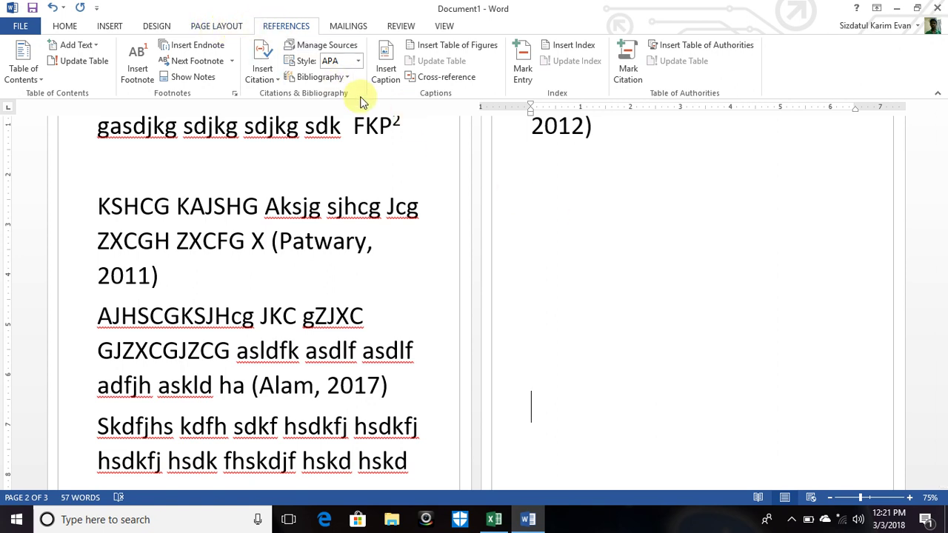
pyautogui.click(336, 78)
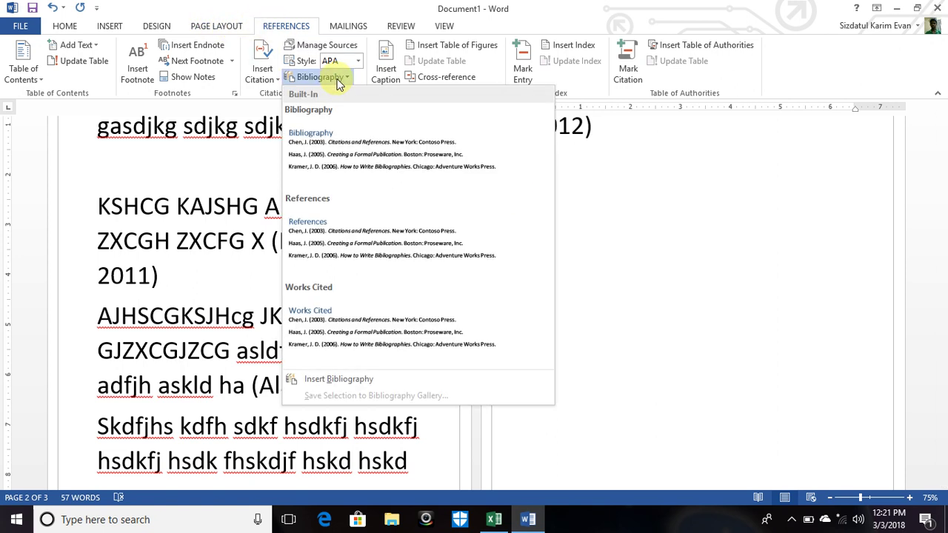
# Insert the built-in References bibliography listing the 2017 report, 2012 book and 2011 article
pyautogui.click(329, 235)
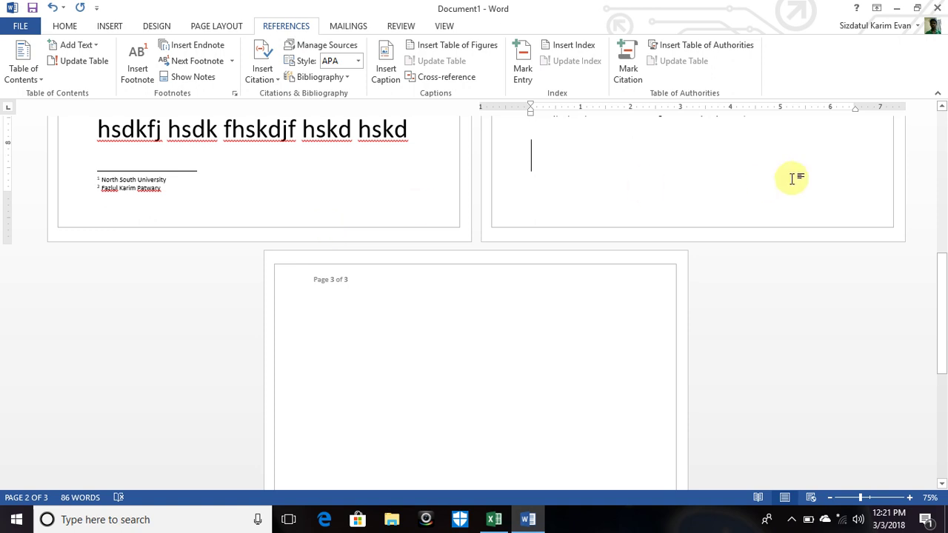
pyautogui.moveTo(943, 309); pyautogui.dragTo(940, 222)
pyautogui.click(669, 363)
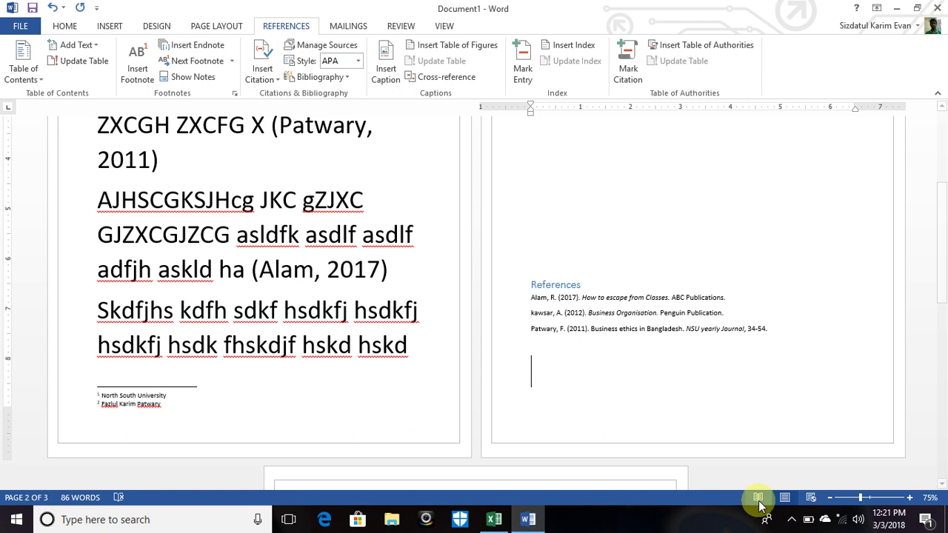
pyautogui.click(791, 519)
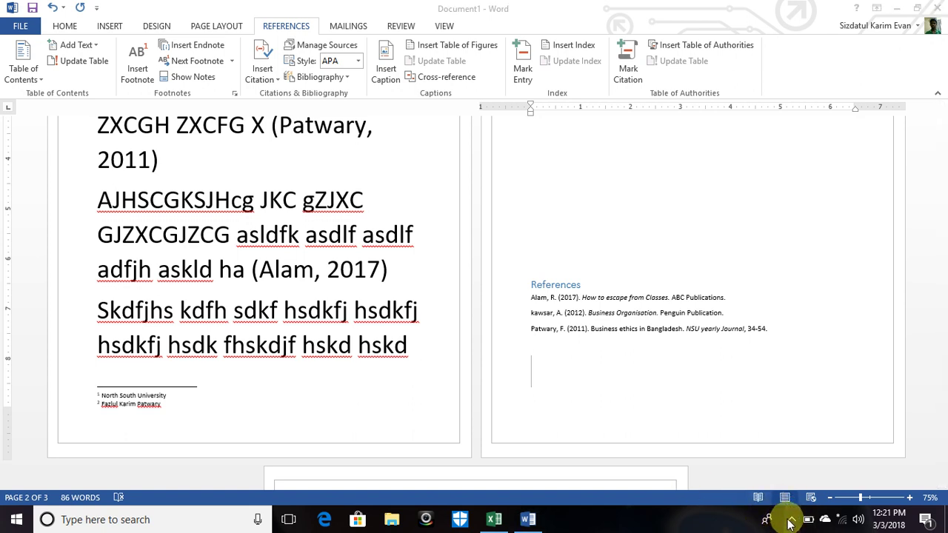